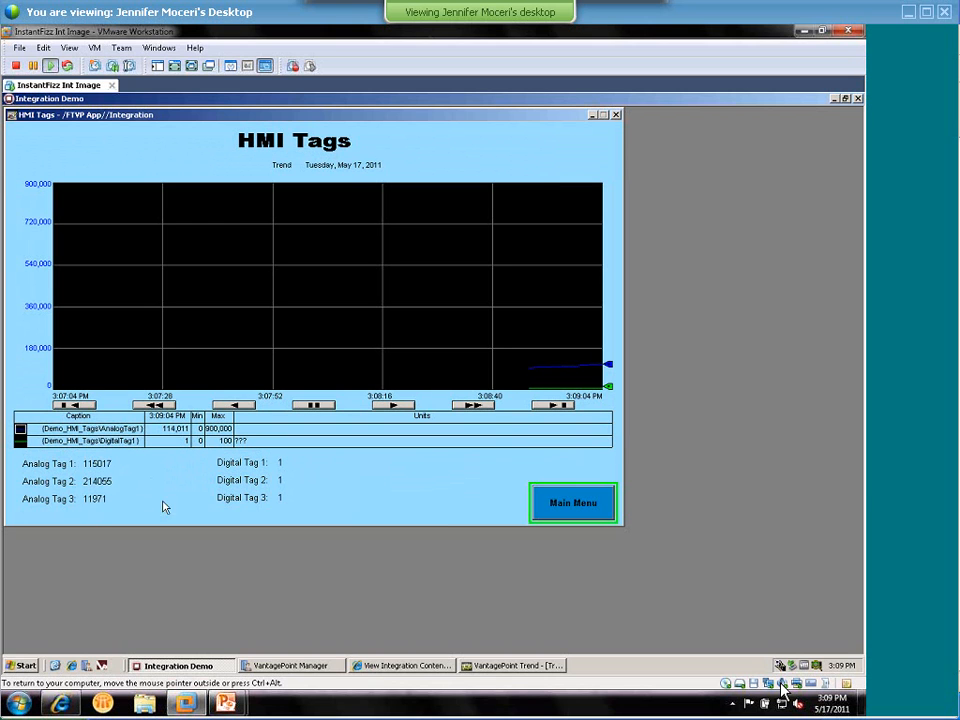
# Step: Switch to VantagePoint Manager and look over the folders under MyEnterprise and System in the item tree
pyautogui.click(291, 667)
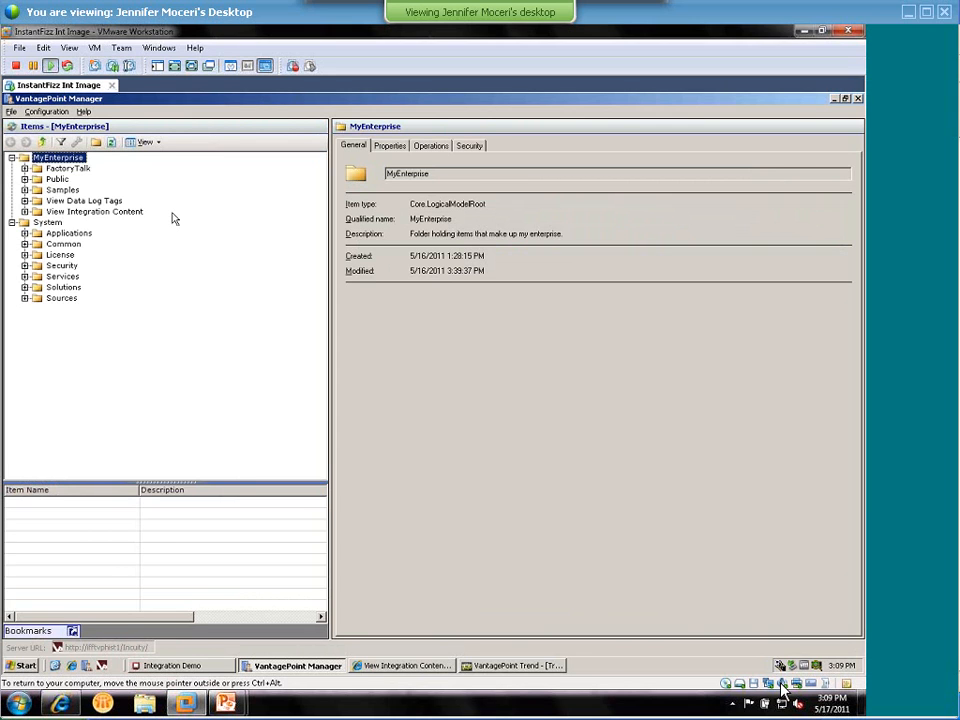
pyautogui.click(12, 157)
pyautogui.click(12, 168)
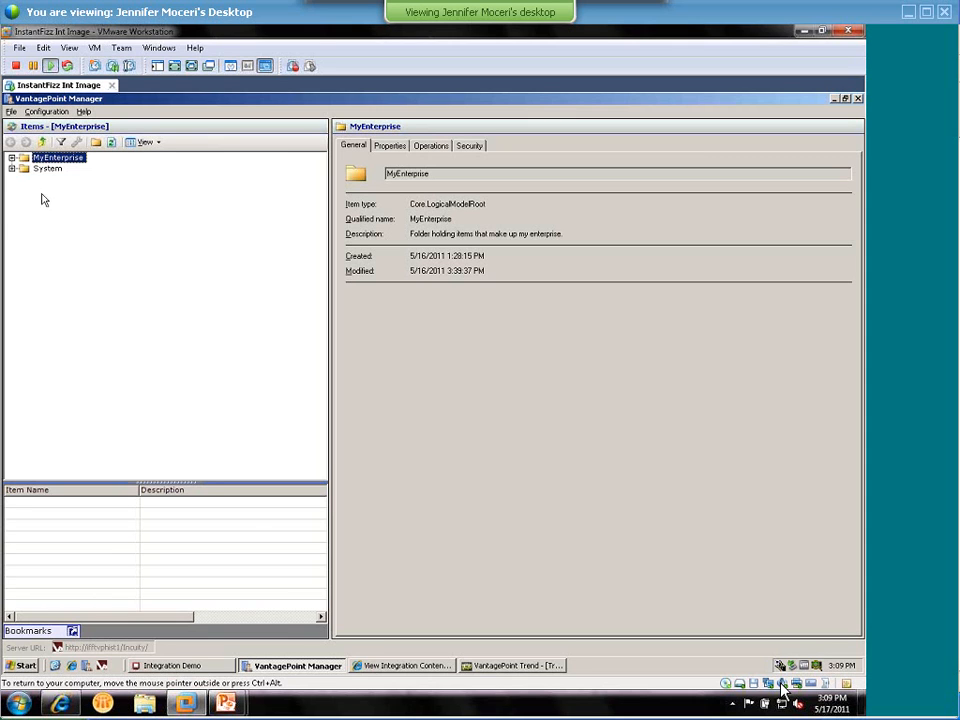
pyautogui.press('Right')
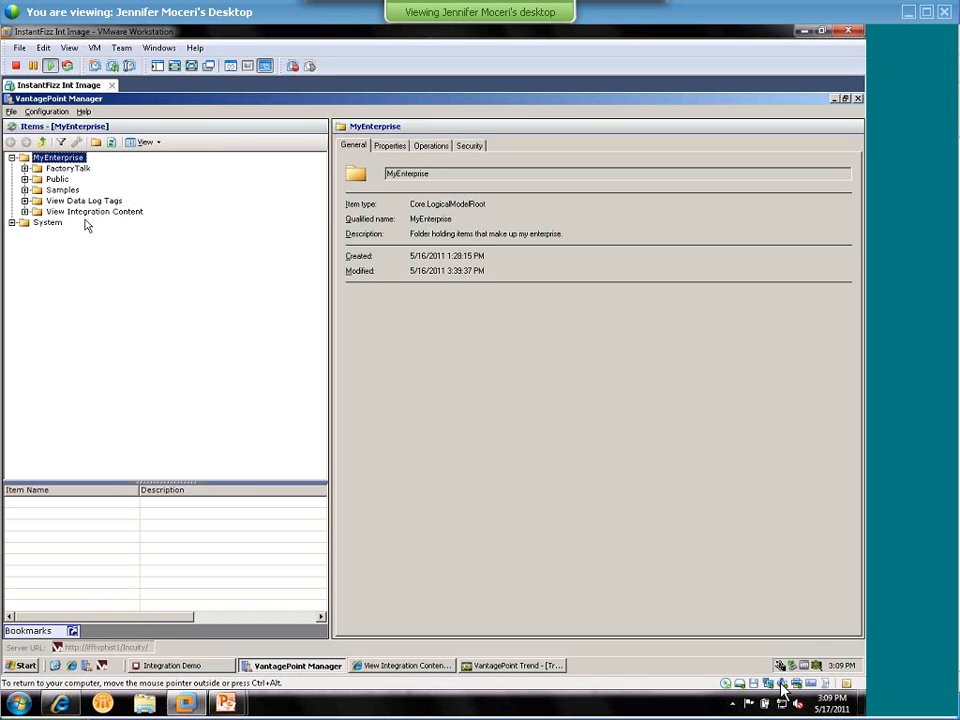
pyautogui.click(12, 158)
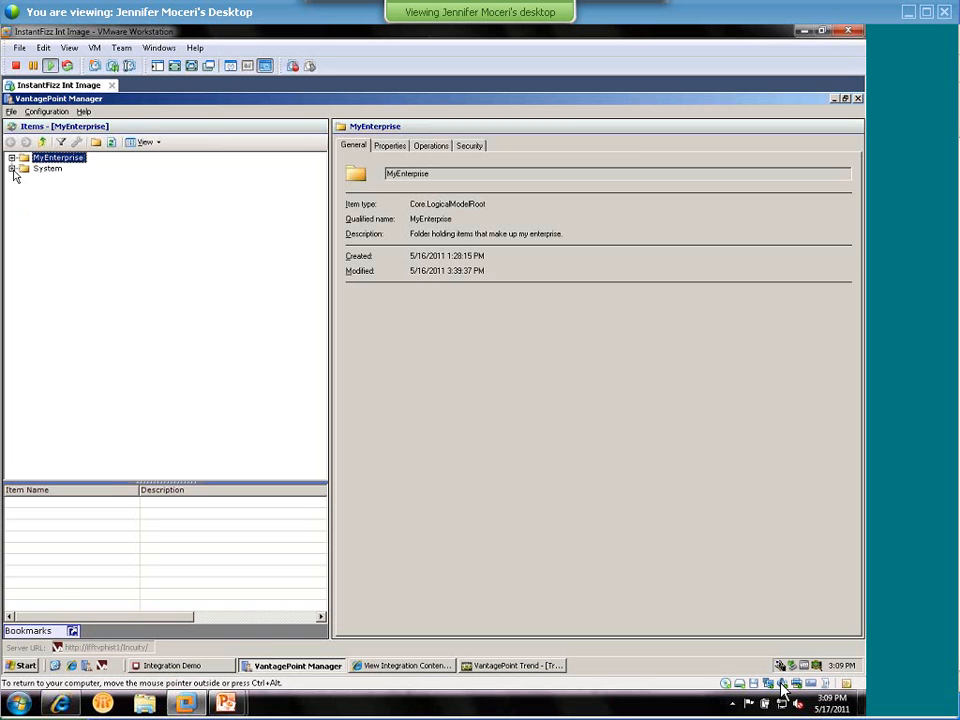
# Step: Start an import for the localhost connector found in System > Sources > FactoryTalk
pyautogui.click(12, 168)
pyautogui.click(25, 244)
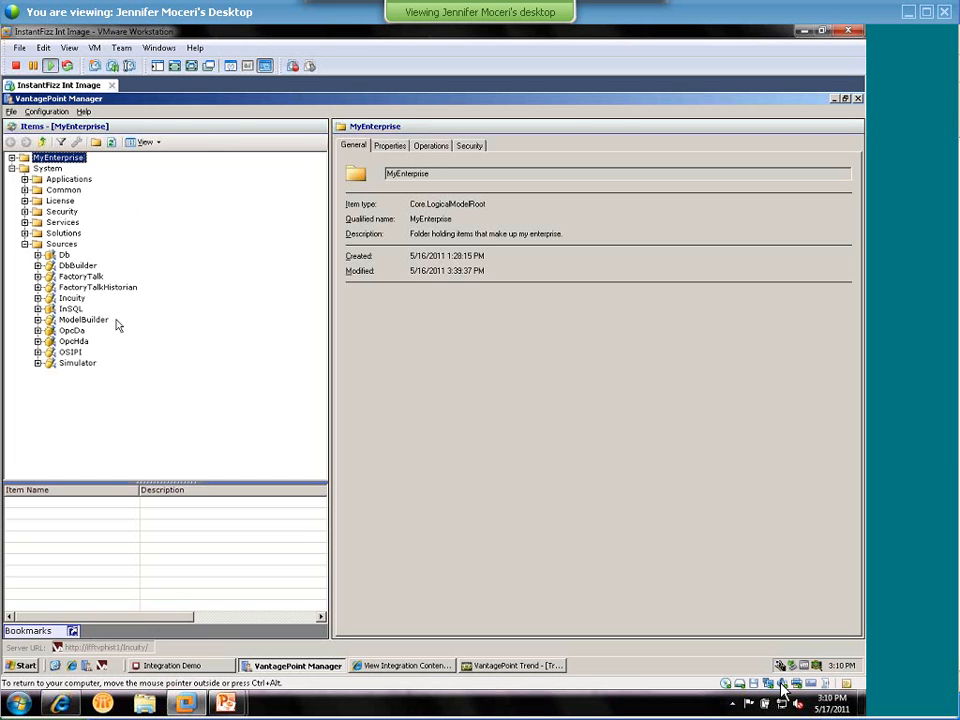
pyautogui.click(80, 276)
pyautogui.click(37, 276)
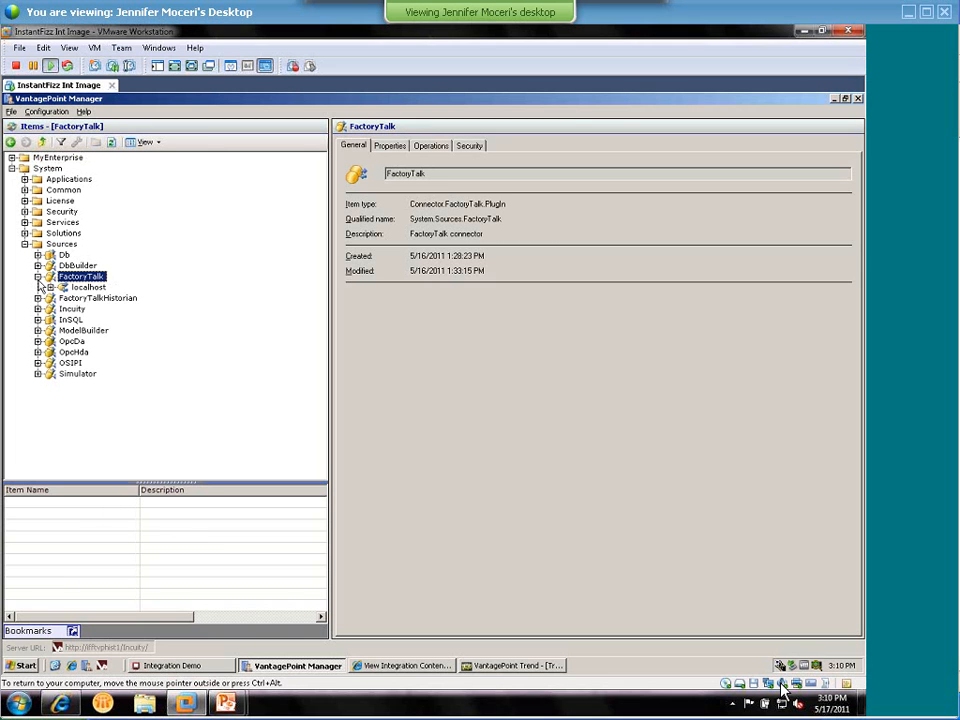
pyautogui.rightClick(90, 288)
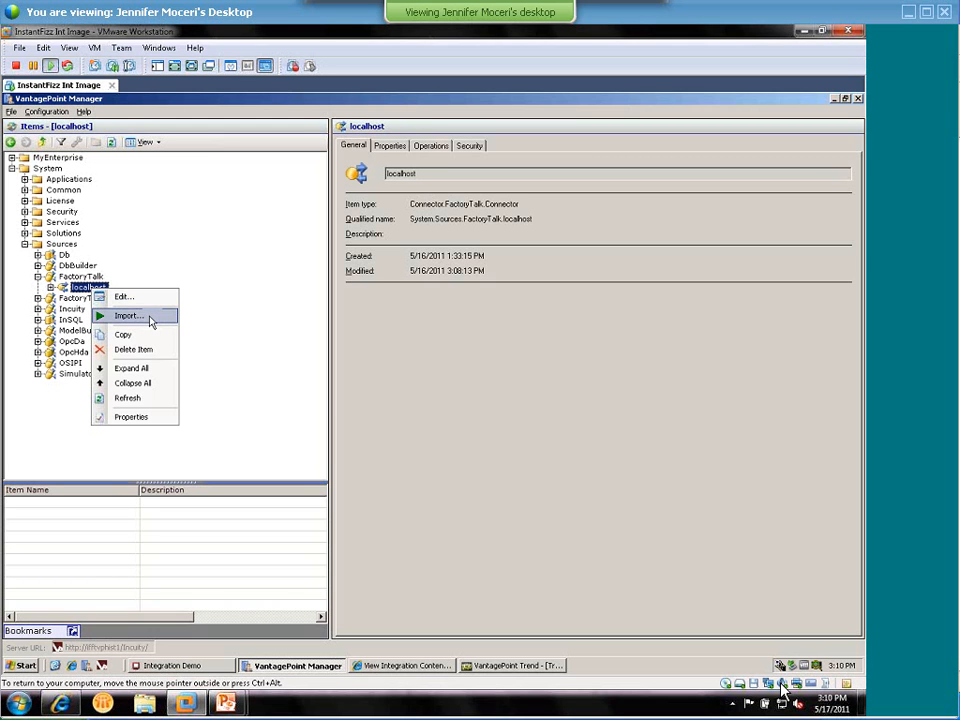
pyautogui.click(150, 316)
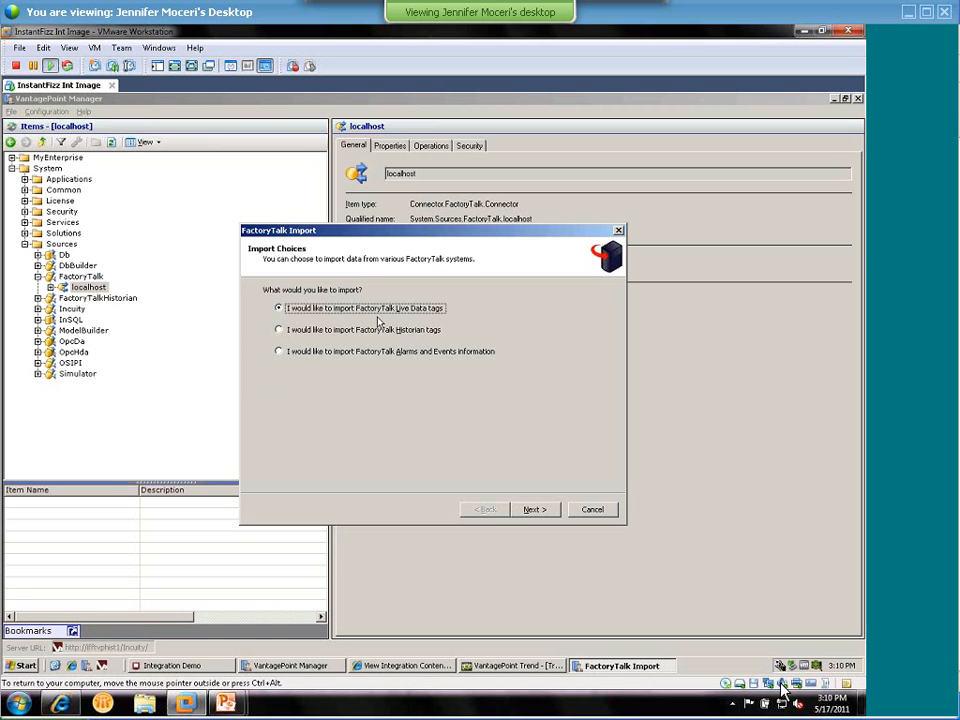
# Step: Choose to import FactoryTalk Live Data tags as simple tags from Logix controllers and other data servers
pyautogui.click(542, 510)
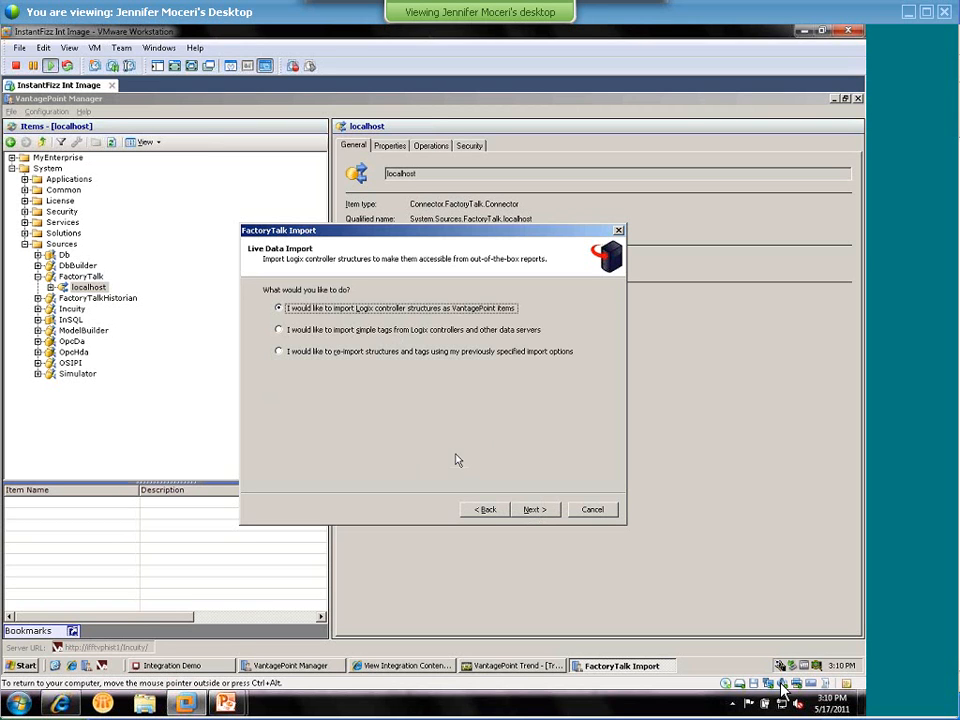
pyautogui.click(400, 331)
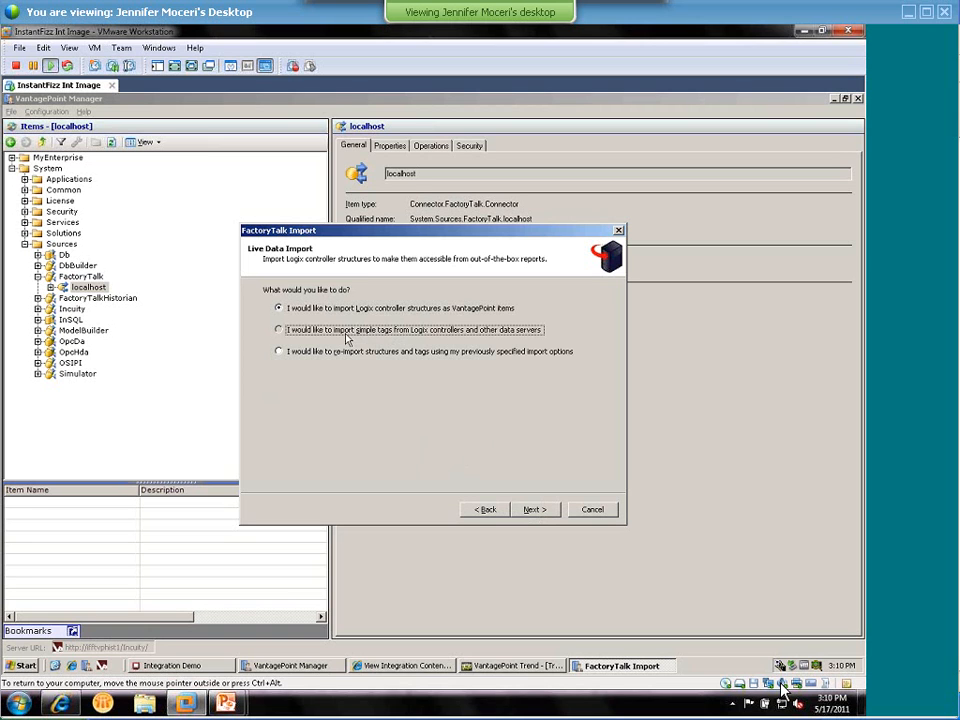
pyautogui.click(533, 510)
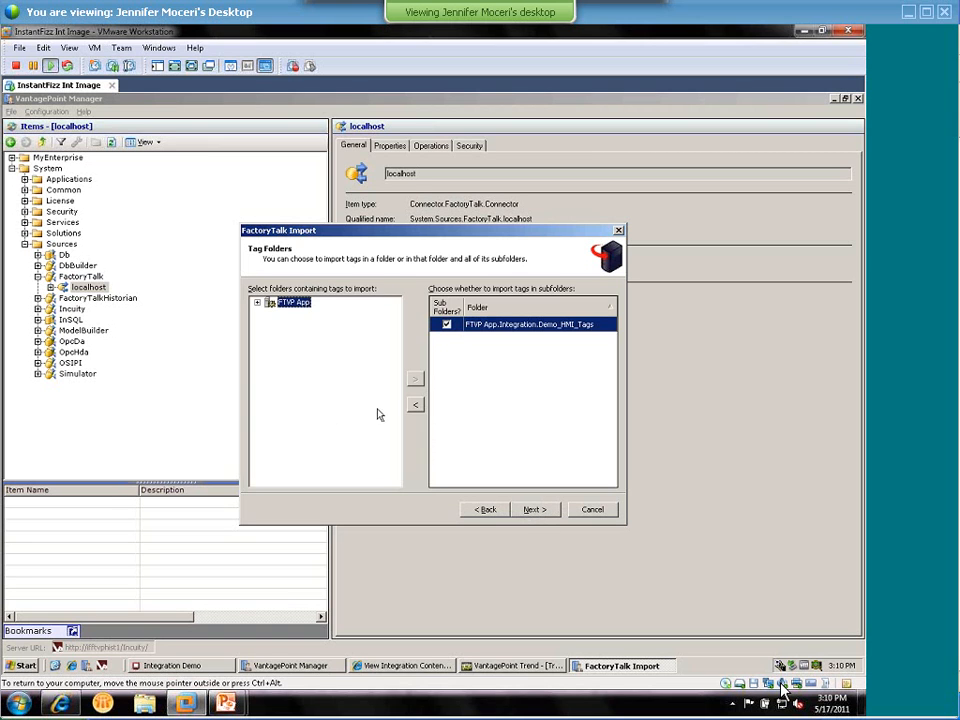
# Step: Import all tags without filtering from the Demo_HMI_Tags folder in FTVP App > Integration, including its subfolders
pyautogui.click(258, 303)
pyautogui.click(271, 314)
pyautogui.click(308, 314)
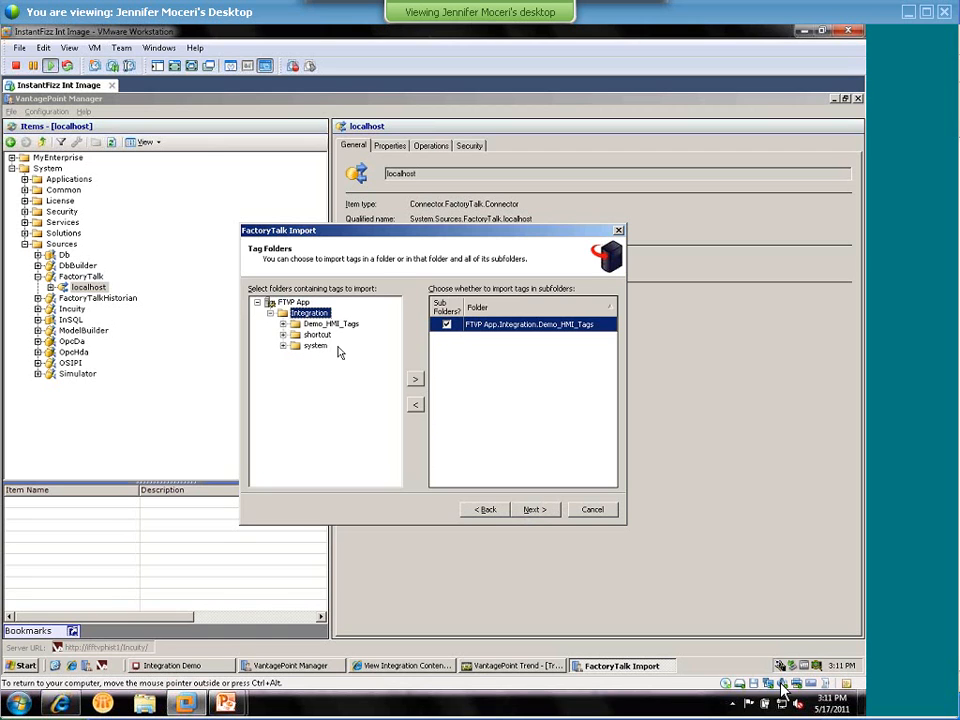
pyautogui.click(327, 324)
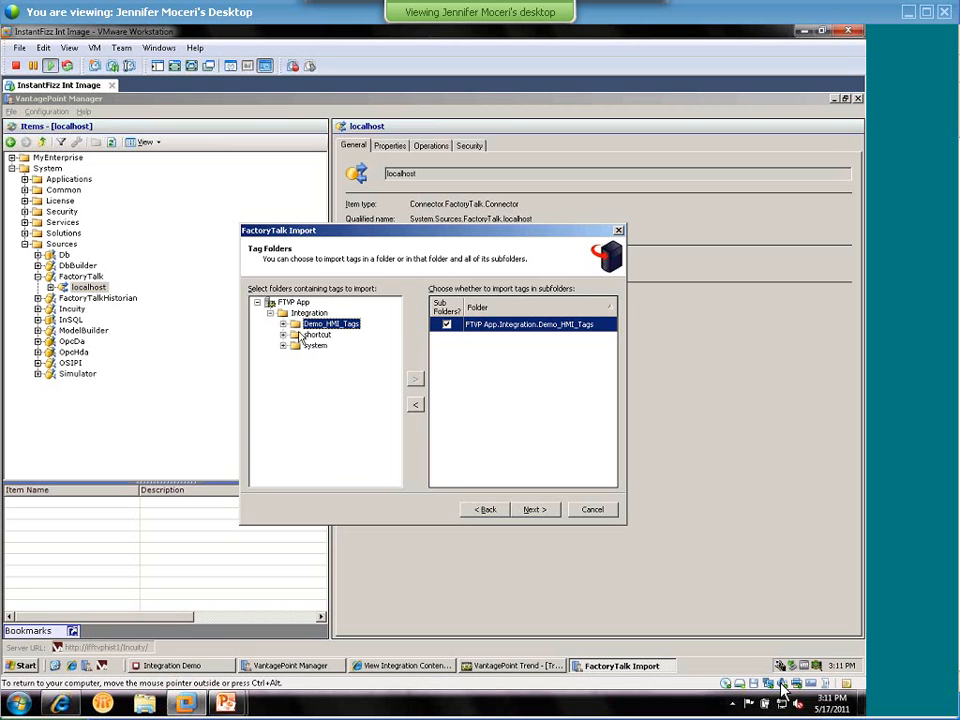
pyautogui.click(485, 327)
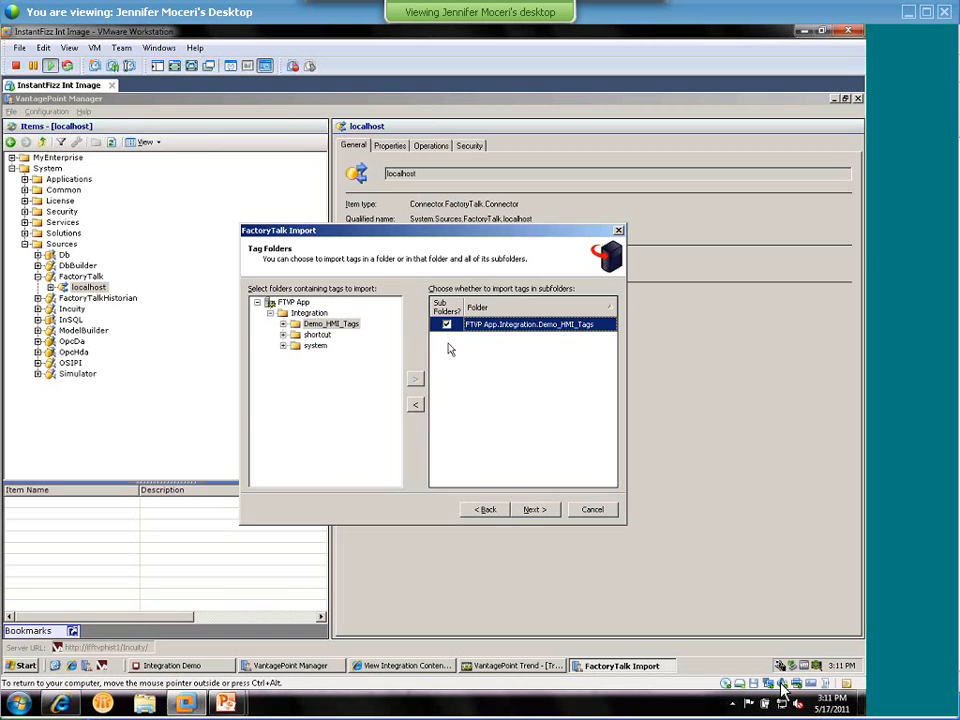
pyautogui.click(541, 511)
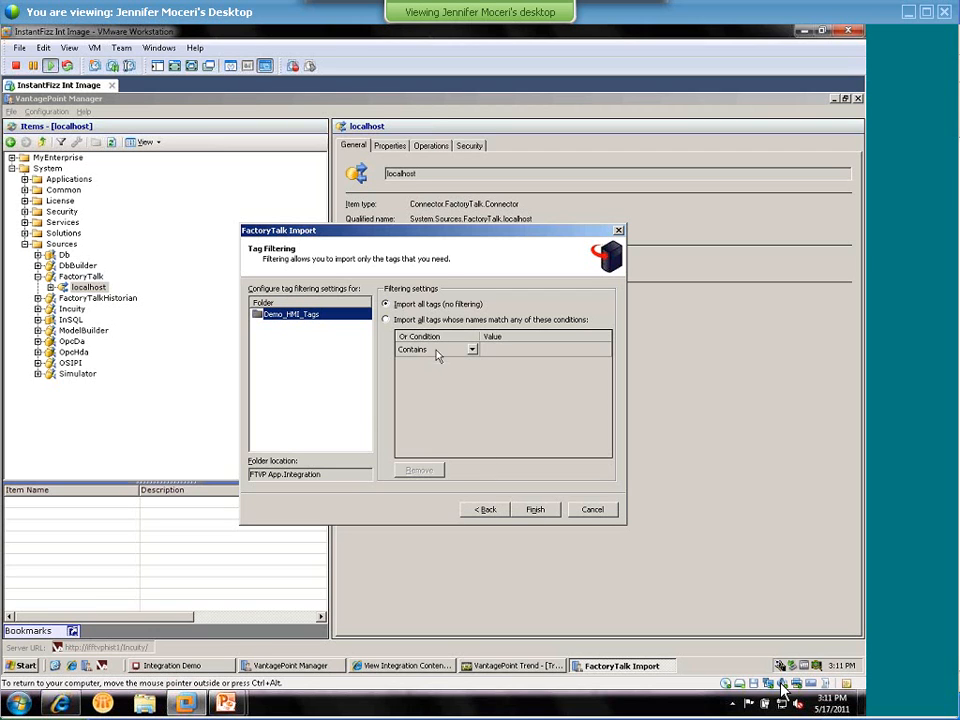
pyautogui.click(540, 512)
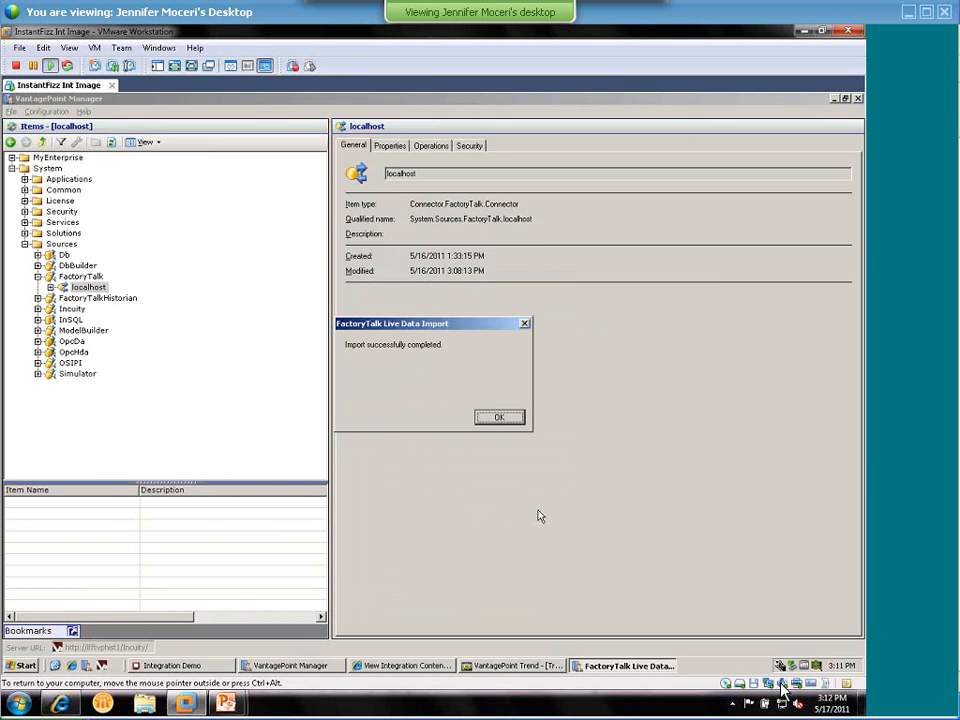
pyautogui.click(504, 419)
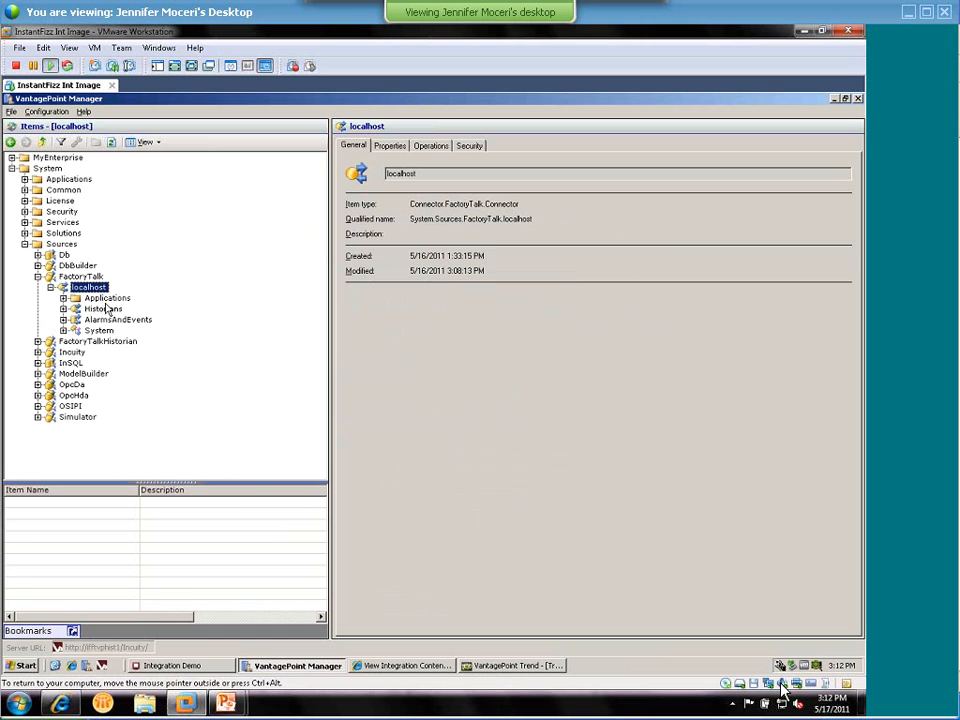
# Step: Open the imported Demo_HMI_Tags folder under localhost > Applications > FTVP App > Integration
pyautogui.click(63, 298)
pyautogui.click(76, 309)
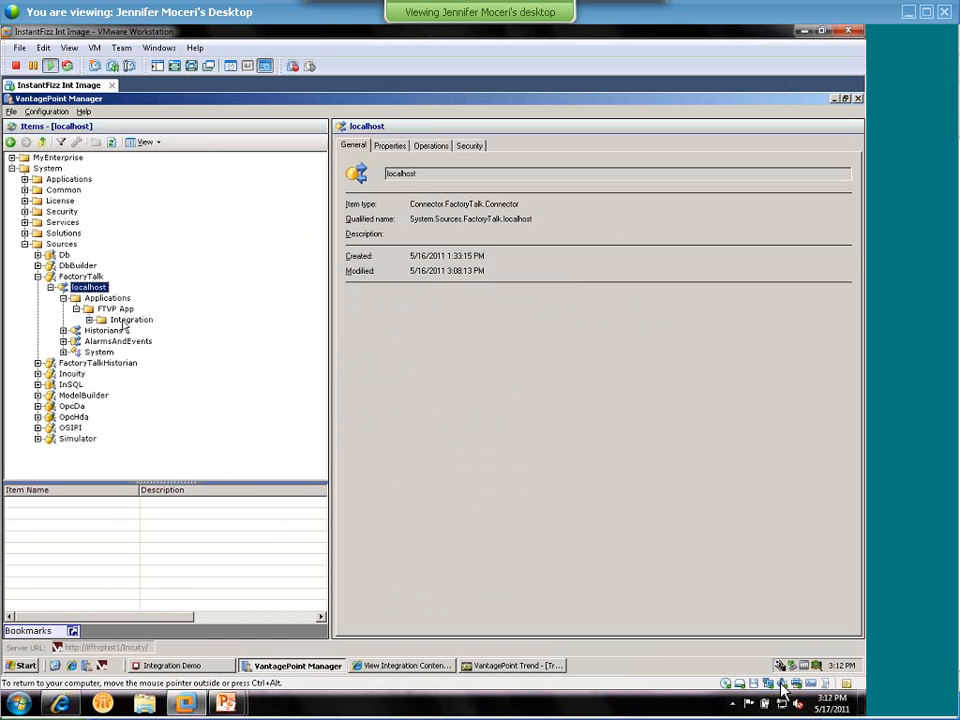
pyautogui.click(89, 319)
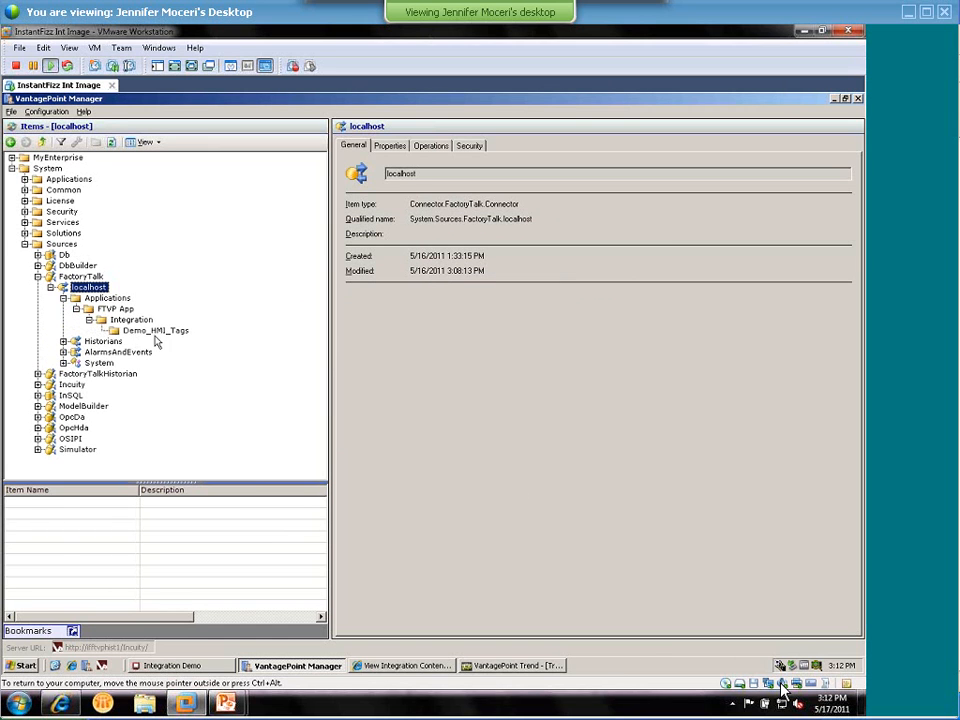
pyautogui.click(142, 331)
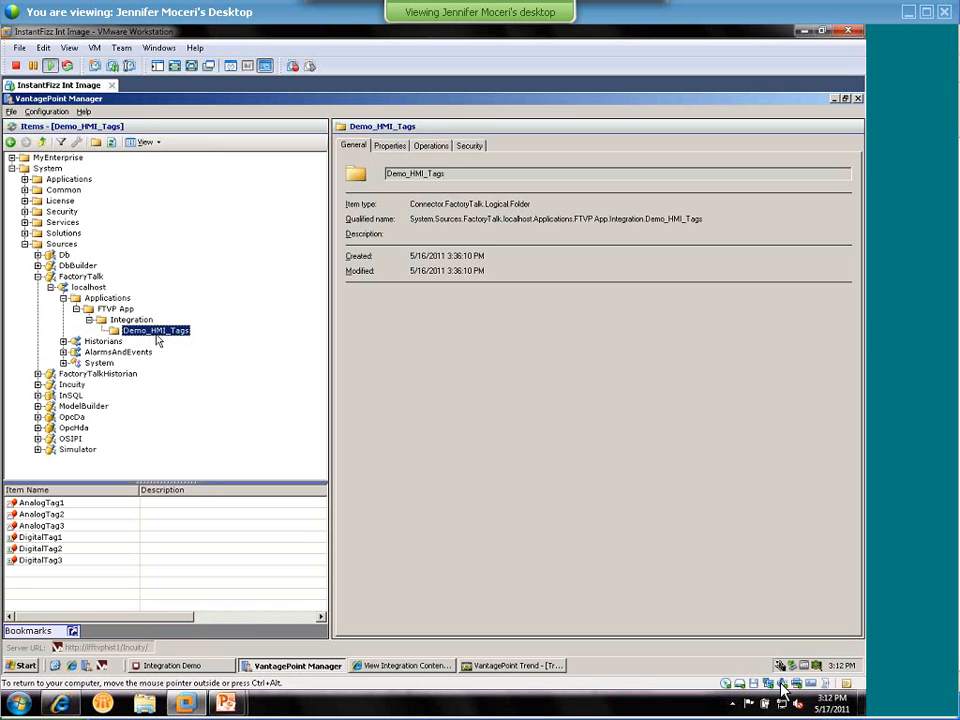
# Step: View the properties of AnalogTag2 and refresh its live Value
pyautogui.click(59, 522)
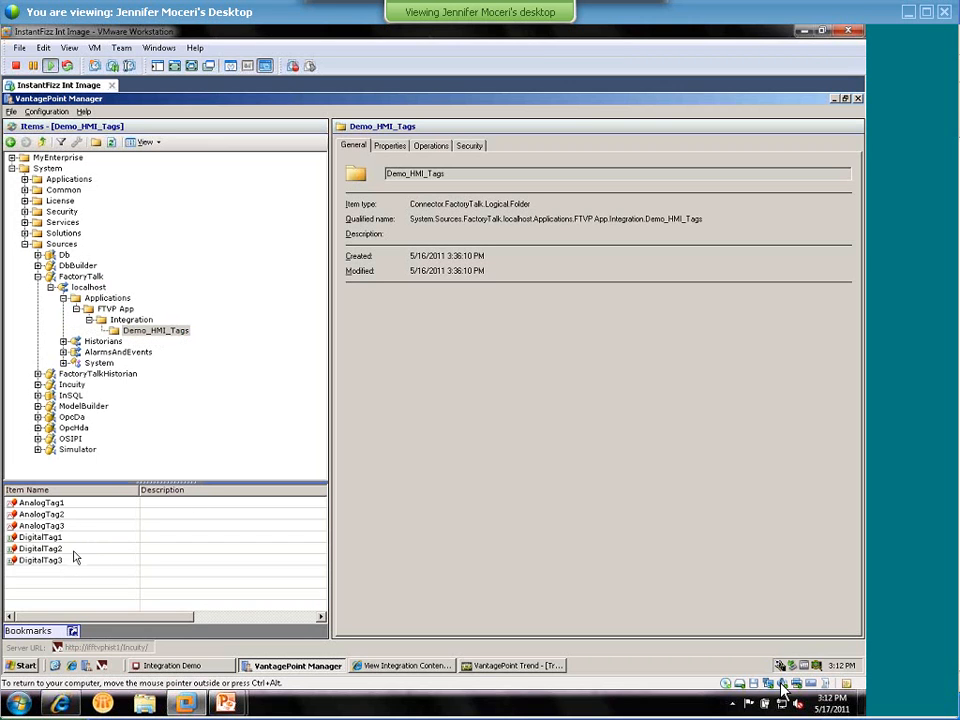
pyautogui.click(388, 147)
pyautogui.click(560, 315)
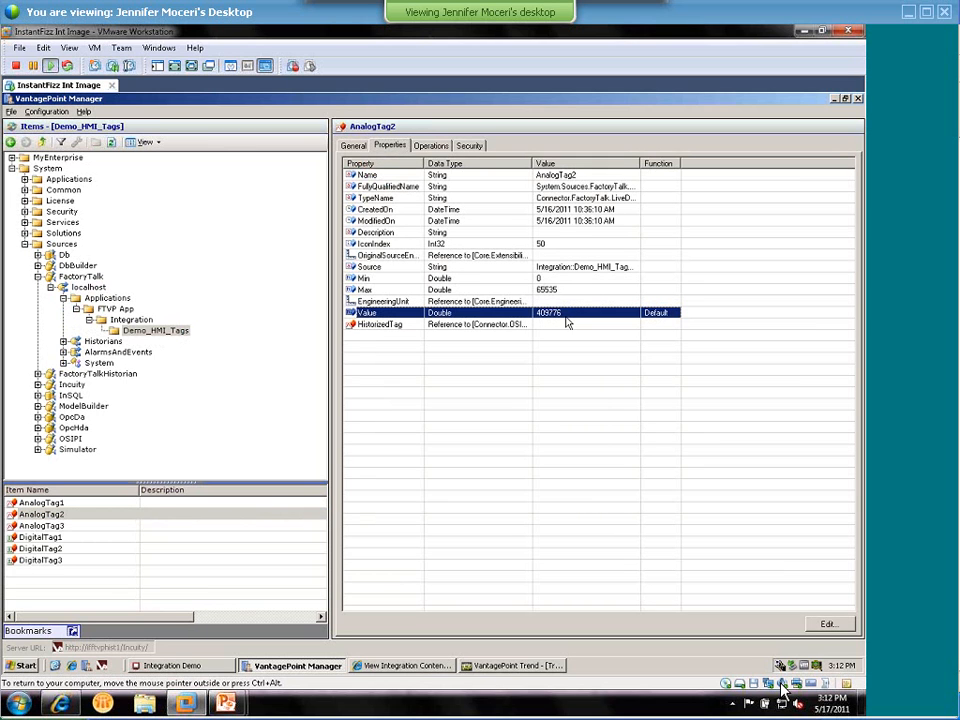
pyautogui.click(64, 515)
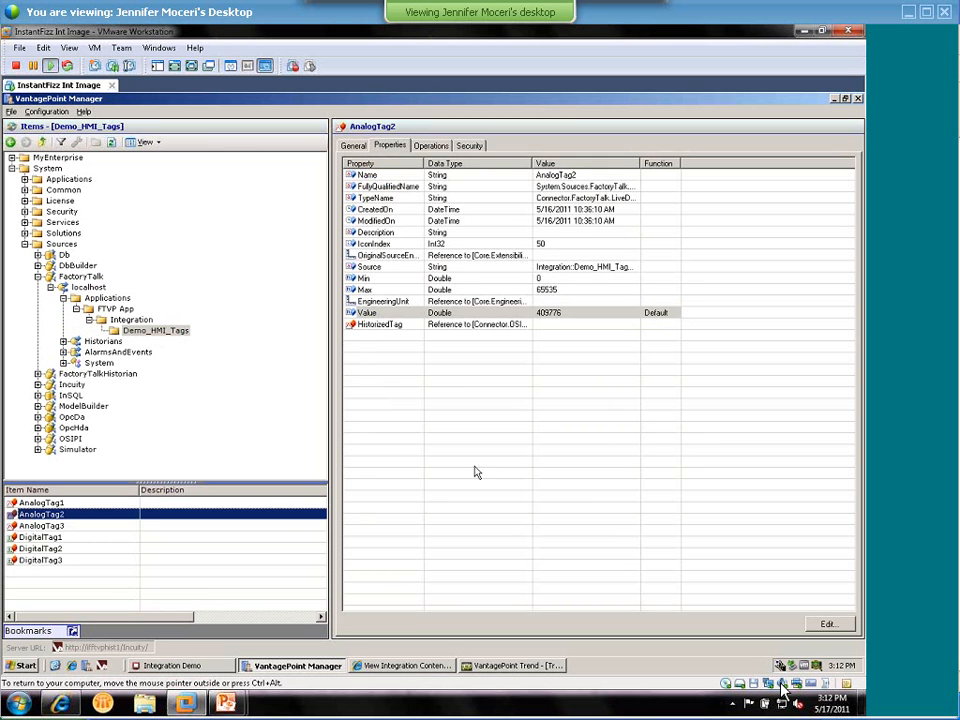
pyautogui.click(581, 316)
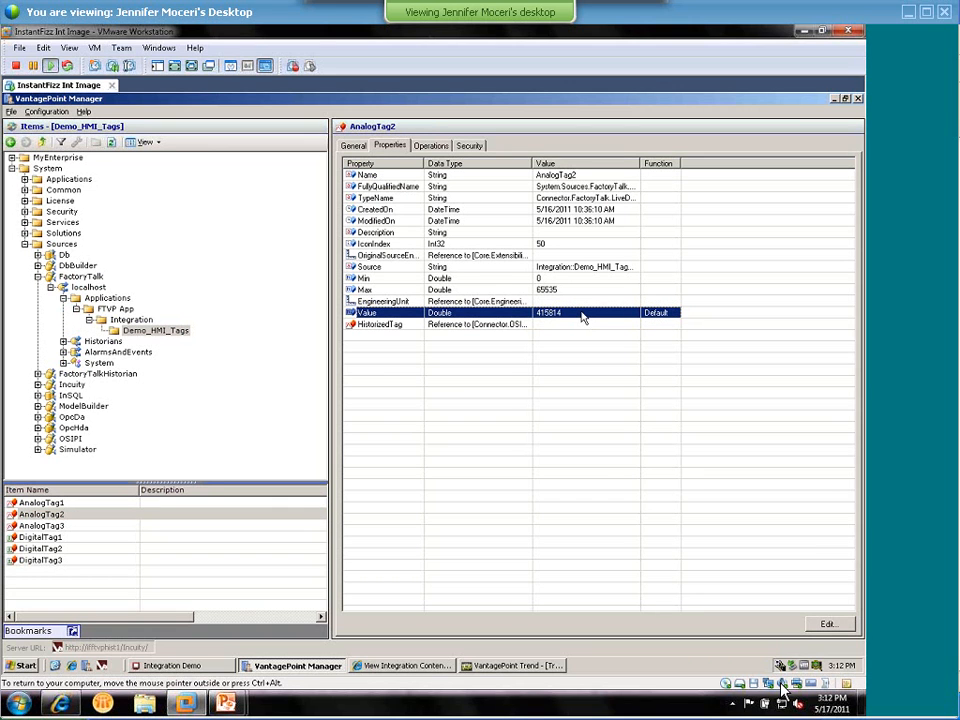
# Step: Switch to VantagePoint Trend and open Demo_HMI_Tags under Sources > FactoryTalk > localhost > Applications > FTVP App > Integration
pyautogui.click(503, 668)
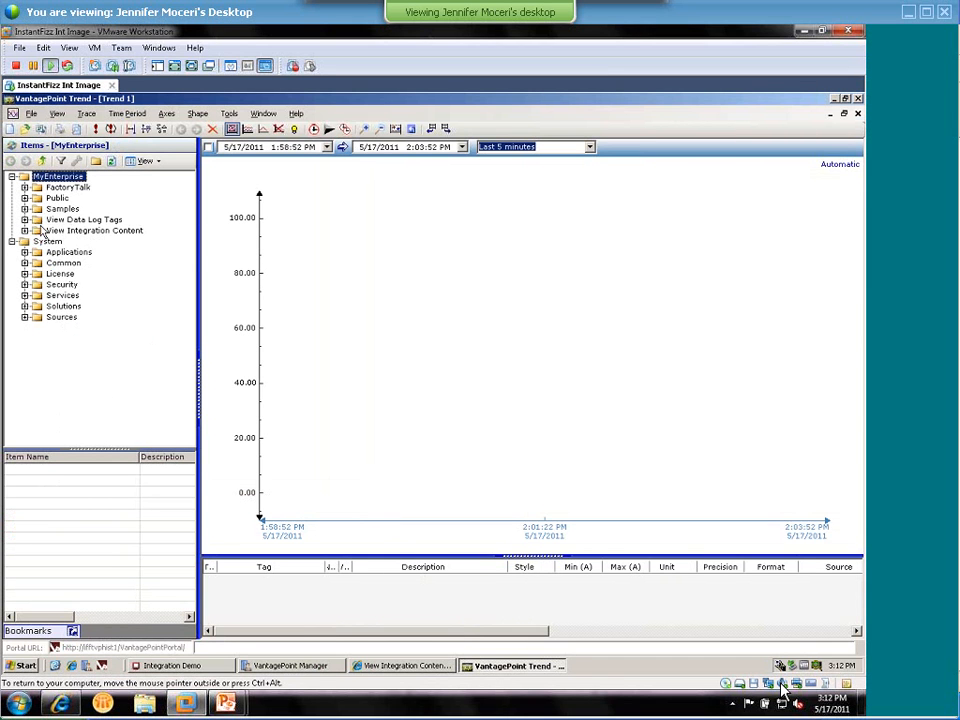
pyautogui.click(25, 317)
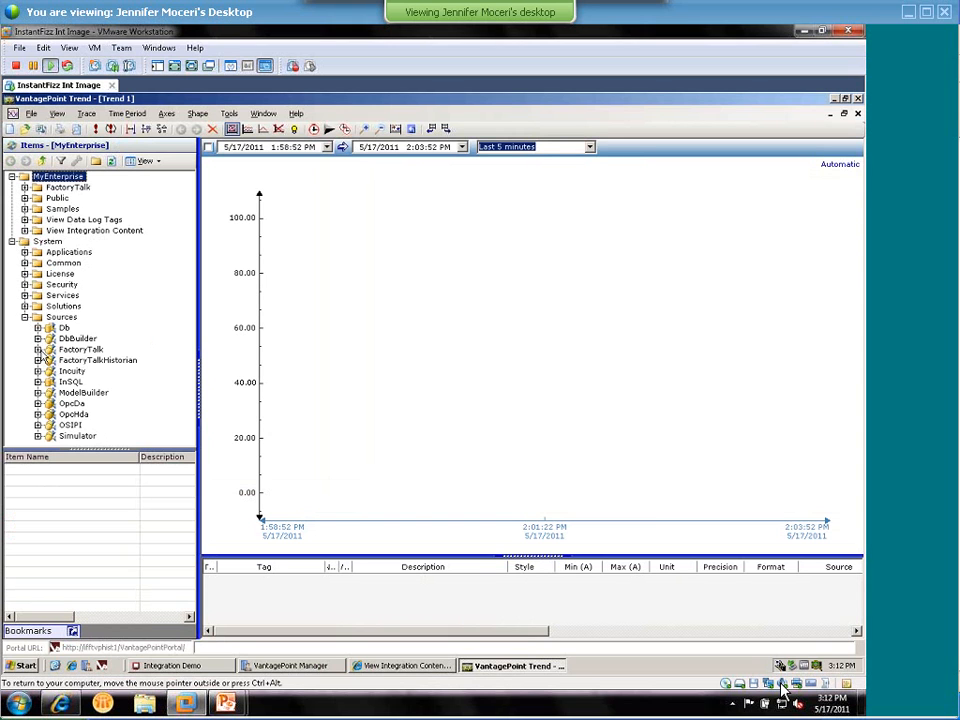
pyautogui.click(37, 349)
pyautogui.click(50, 360)
pyautogui.click(63, 371)
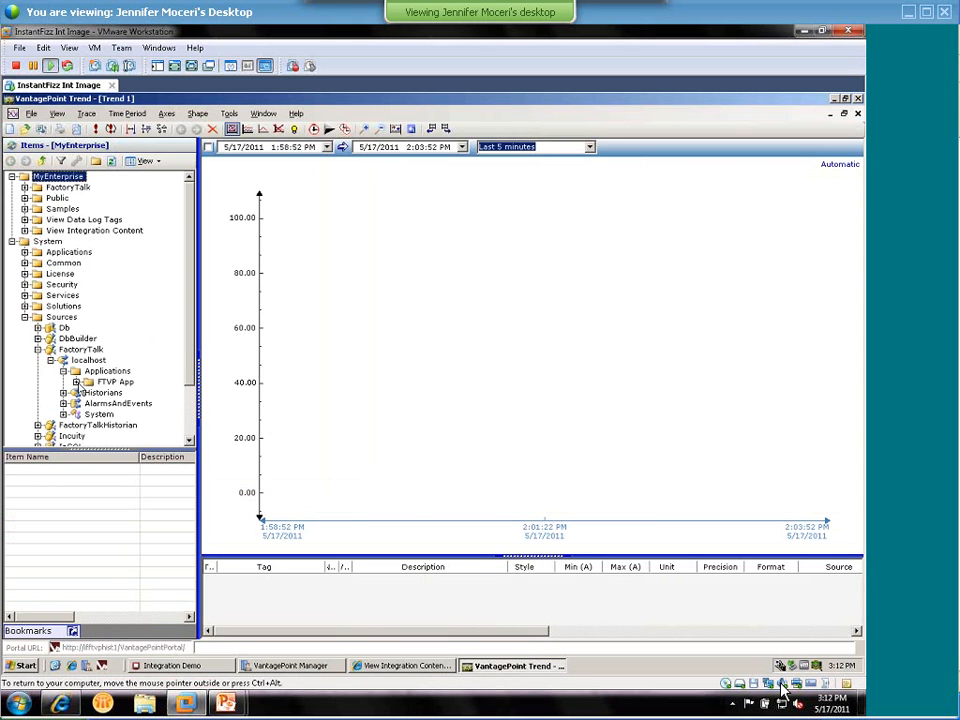
pyautogui.click(76, 382)
pyautogui.click(89, 392)
pyautogui.click(150, 403)
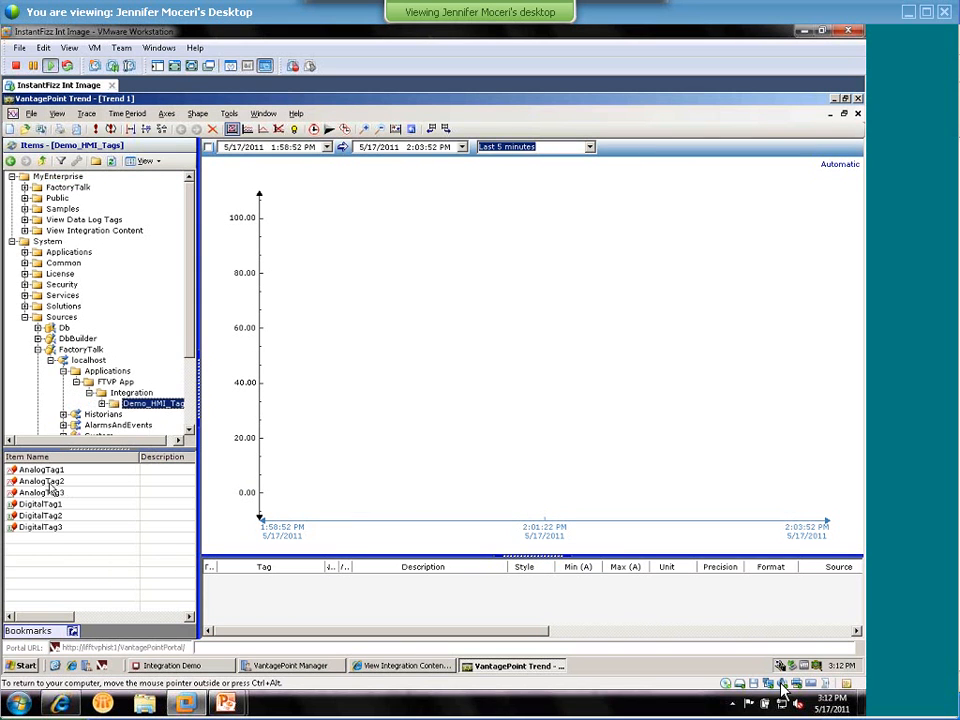
# Step: Plot AnalogTag2 on the empty trend and turn on Live Mode
pyautogui.click(35, 482)
pyautogui.moveTo(35, 484); pyautogui.dragTo(444, 482)
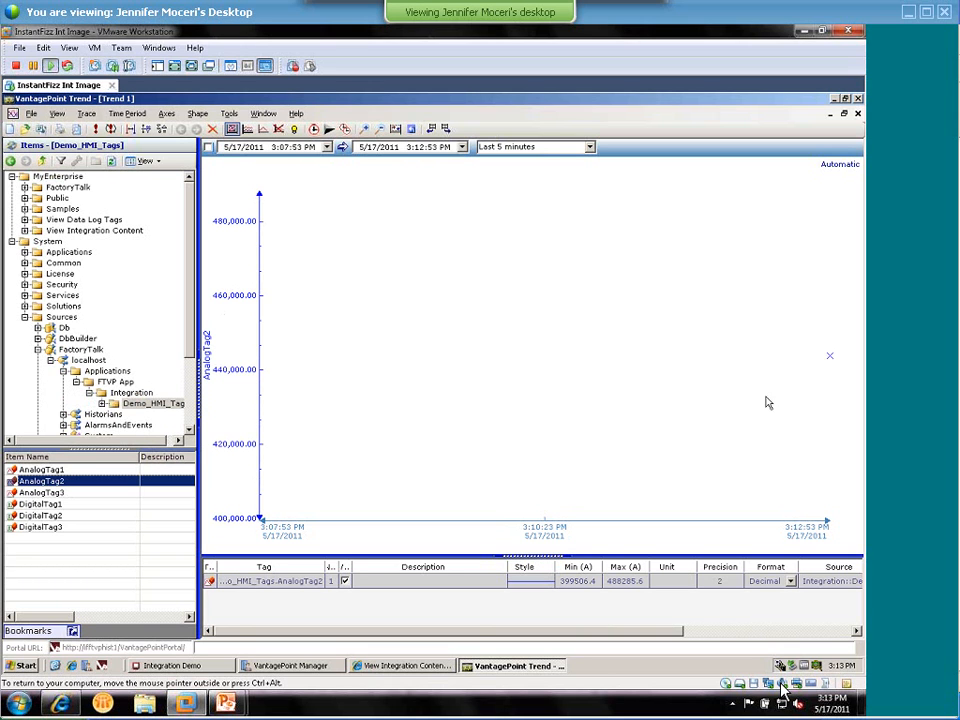
pyautogui.moveTo(833, 362)
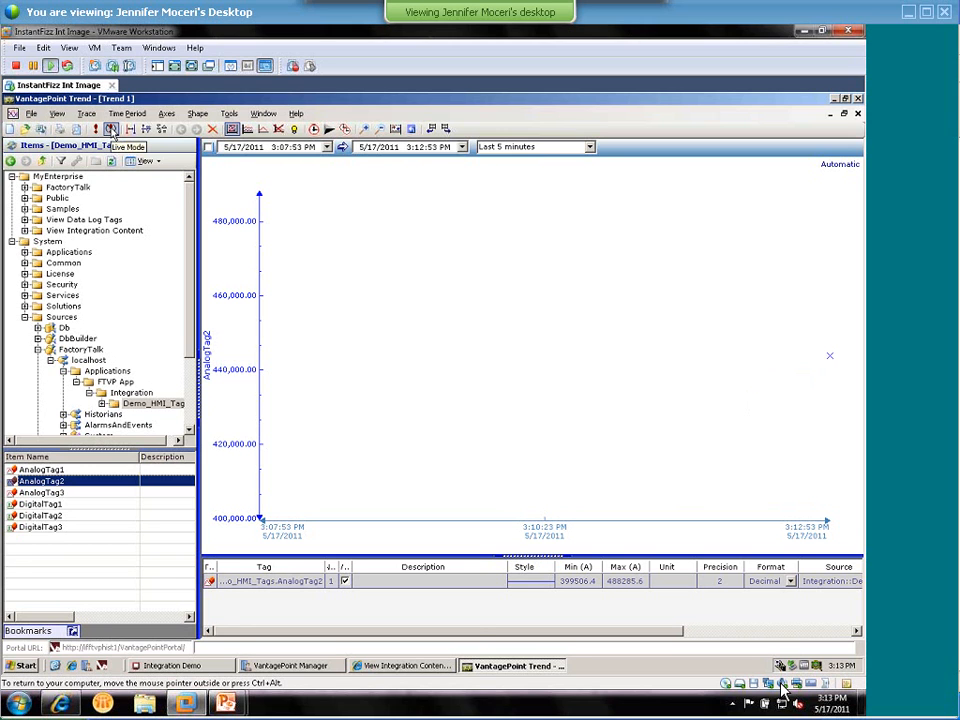
pyautogui.click(112, 130)
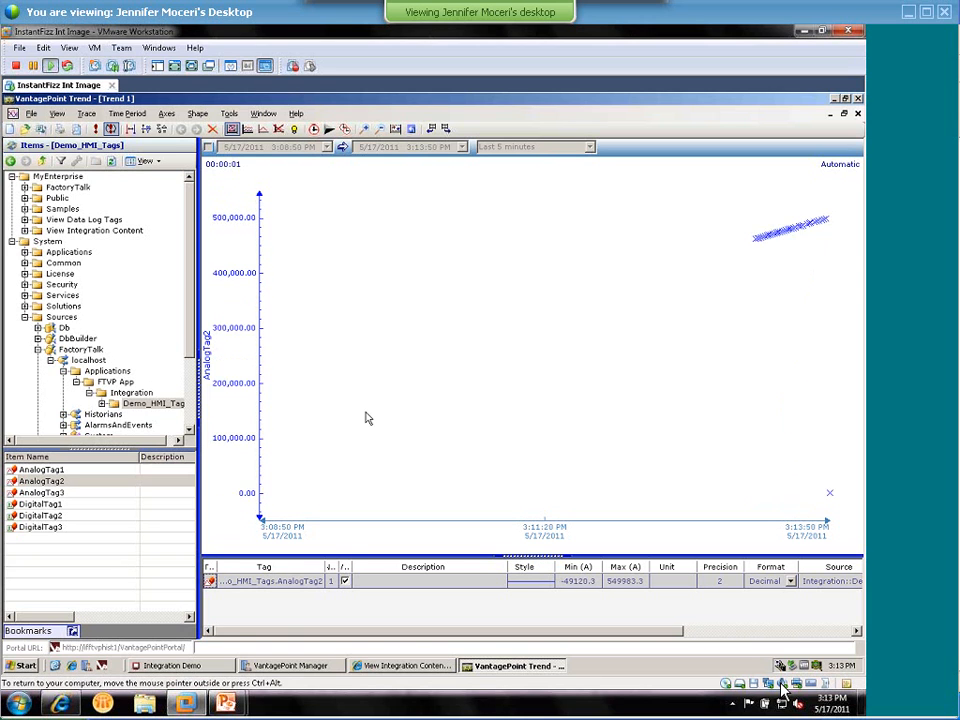
# Step: Leave the virtual machine and return to the presentation slides
pyautogui.hotkey('alt', 'Tab')
pyautogui.hotkey('alt', 'Tab')
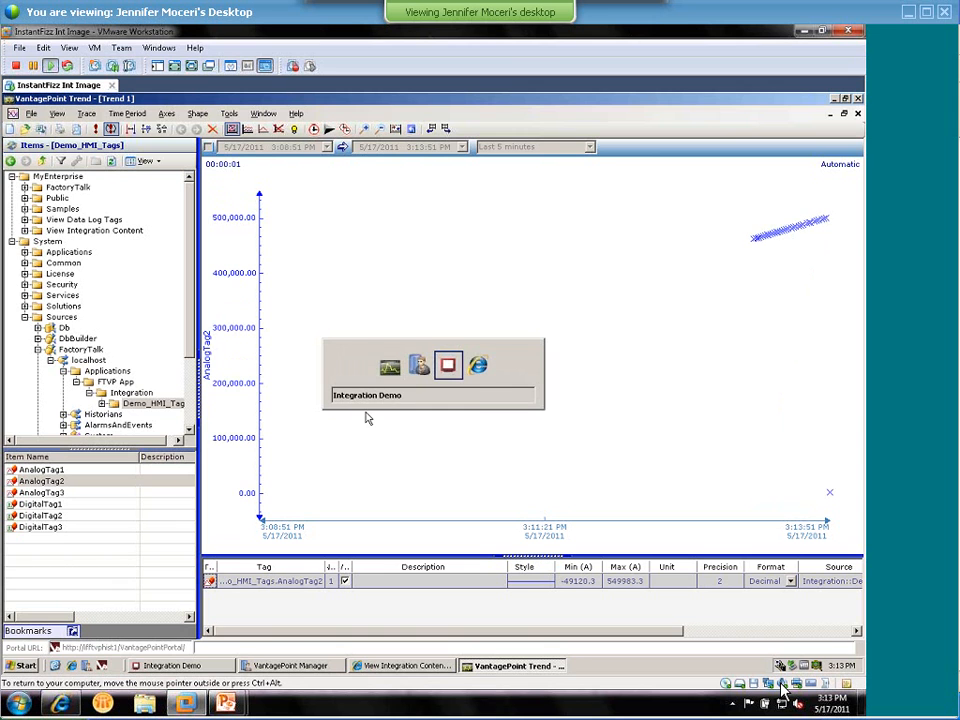
pyautogui.click(804, 31)
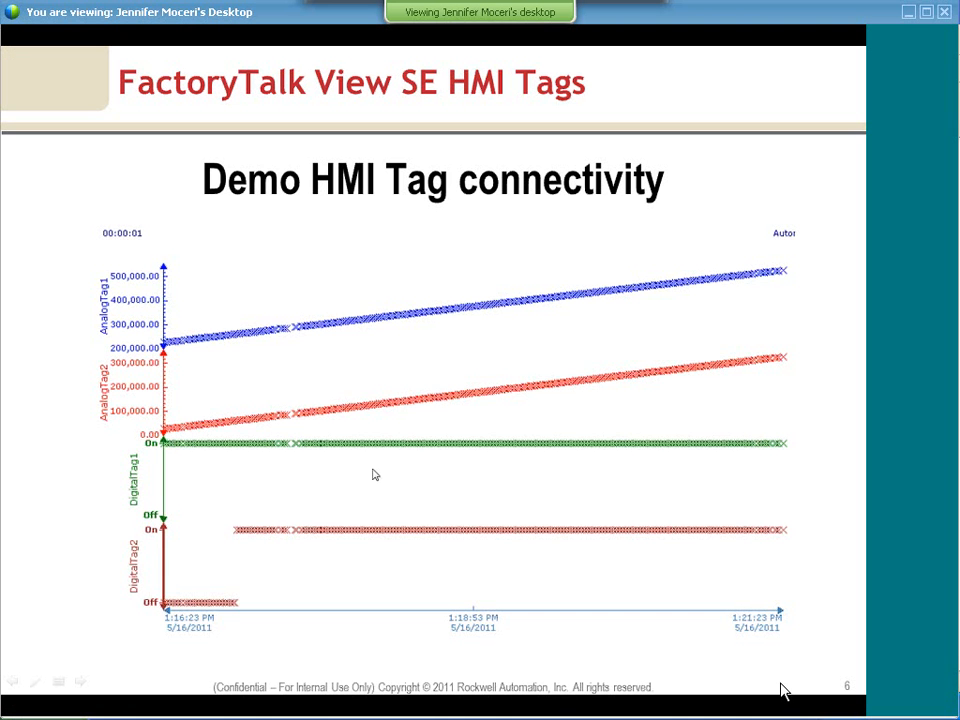
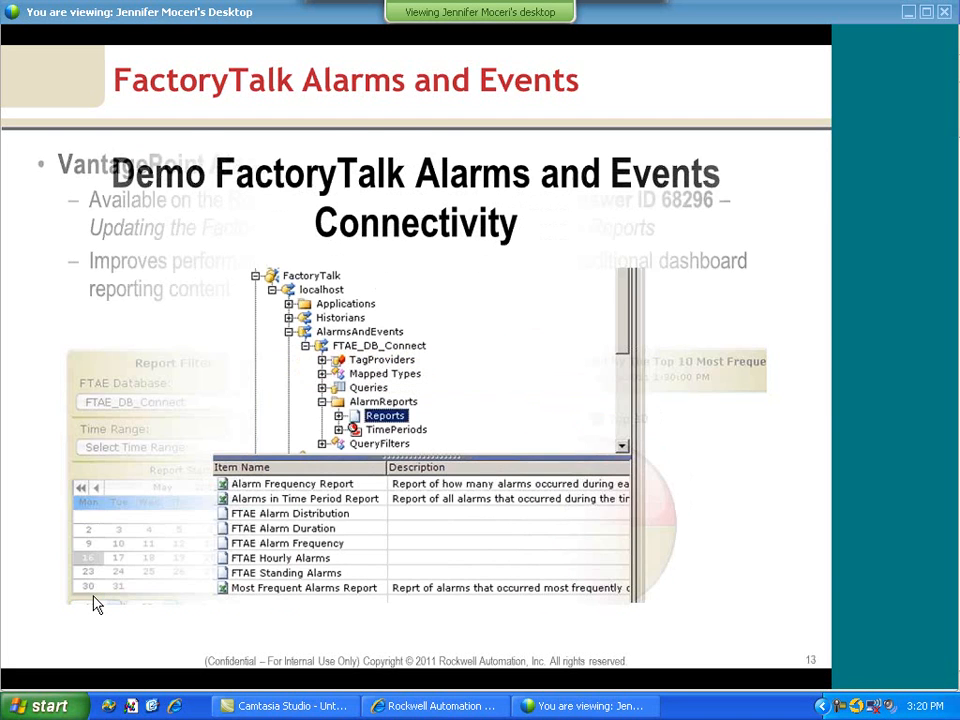
# Step: Switch from the slides back to the virtual machine with VantagePoint Trend
pyautogui.hotkey('alt', 'Tab')
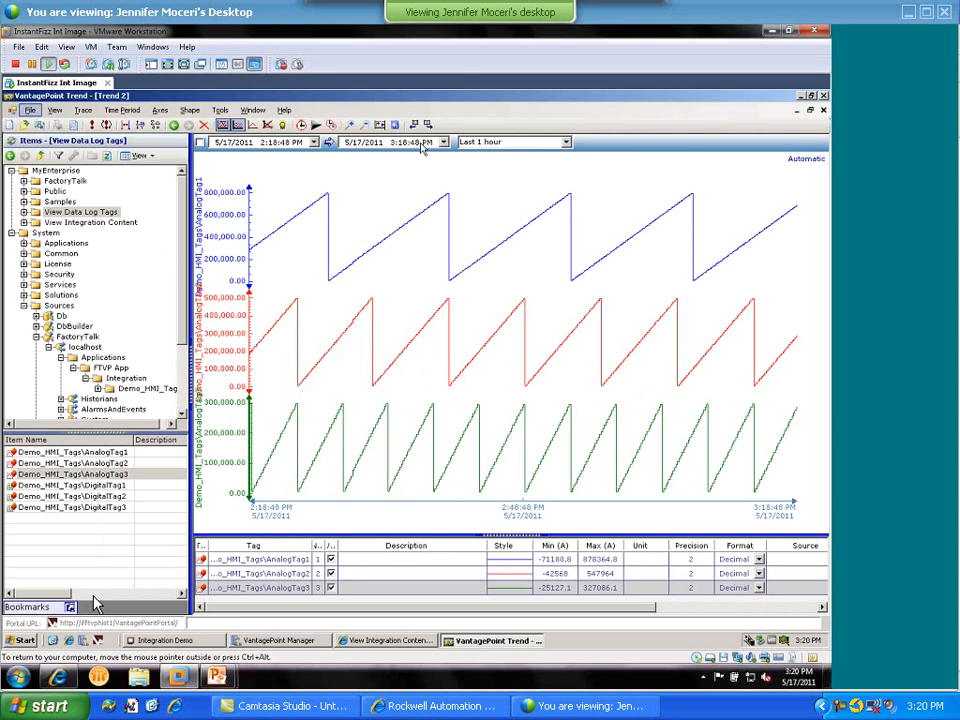
# Step: Leave the trend for the Integration Demo display client and open its FactoryTalk Alarms and Events display from the Main Menu
pyautogui.click(800, 95)
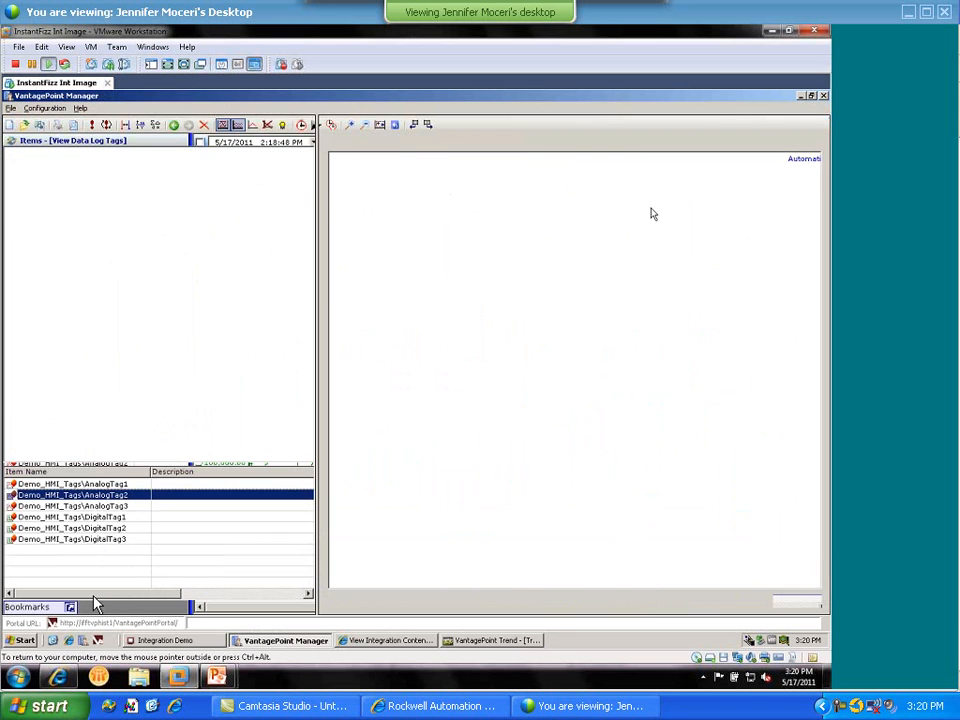
pyautogui.click(190, 642)
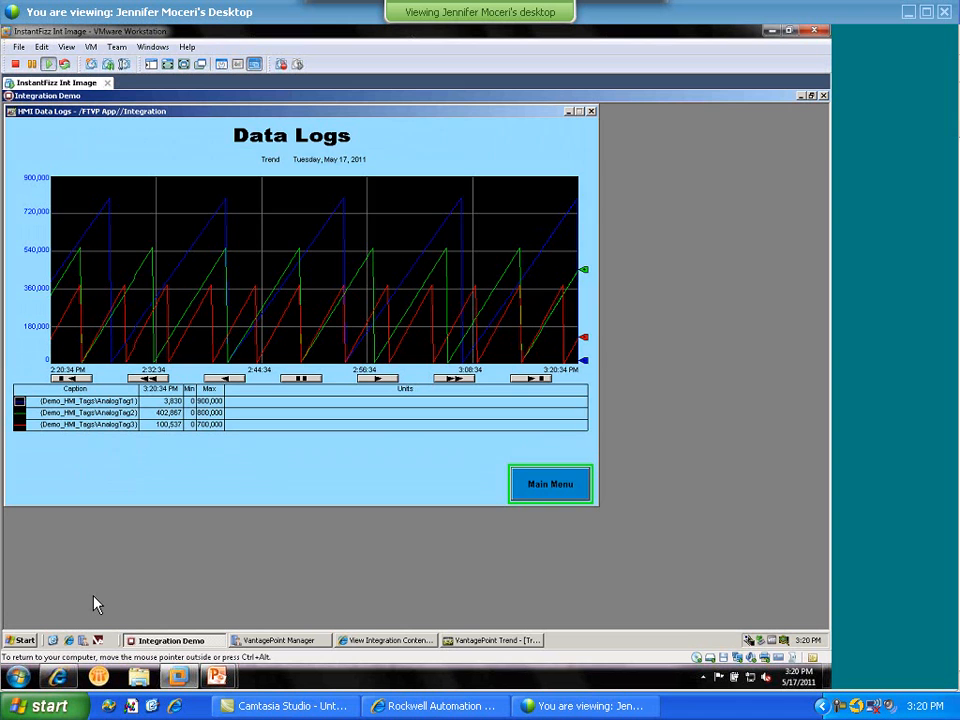
pyautogui.click(558, 476)
pyautogui.click(212, 279)
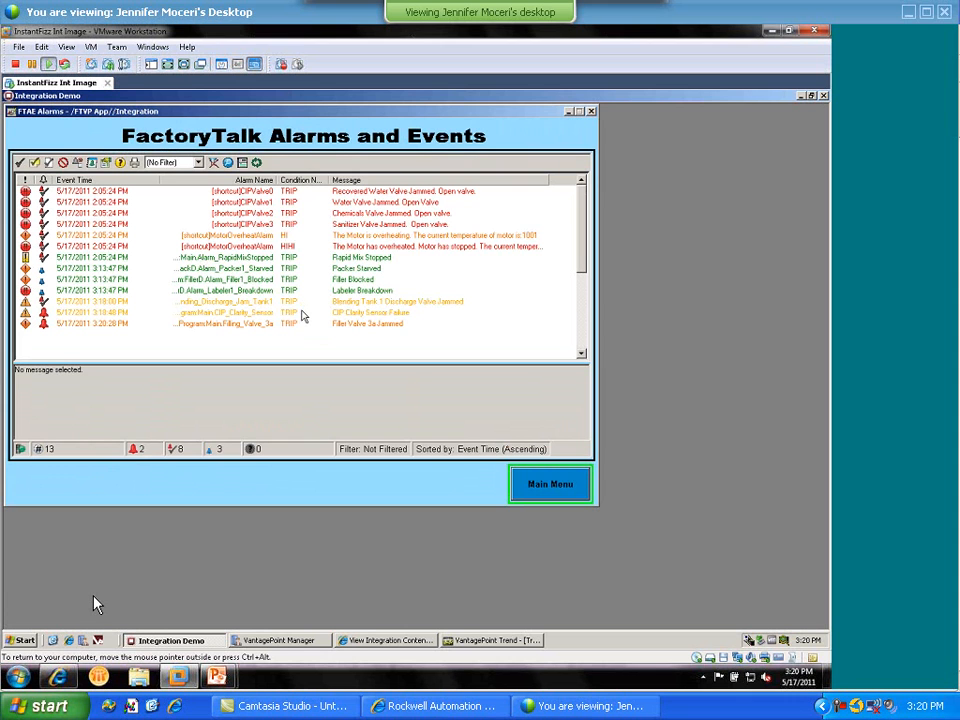
# Step: In VantagePoint Manager, go through the Alarms and Events import for Sources > FactoryTalk > localhost with FTAE_DB_Connect selected, and cancel it
pyautogui.click(280, 640)
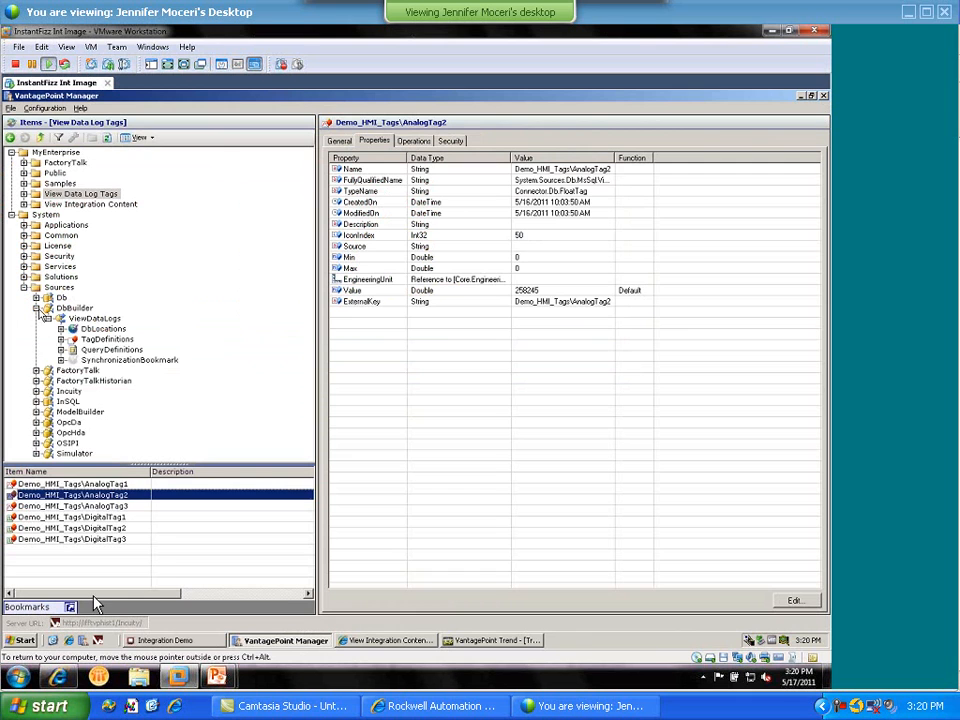
pyautogui.click(37, 308)
pyautogui.click(36, 318)
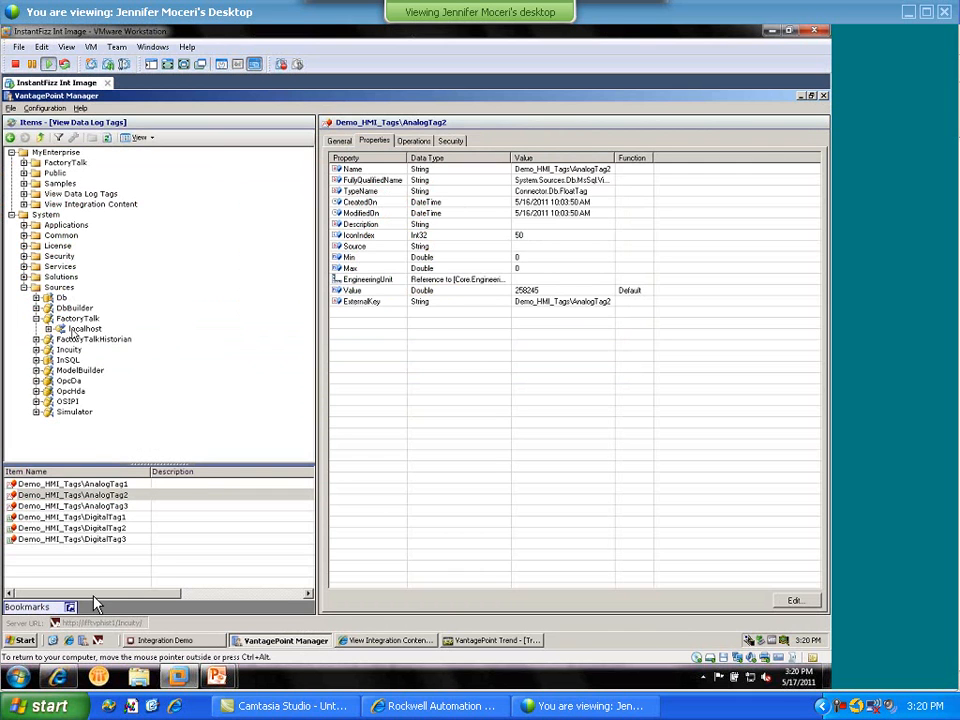
pyautogui.rightClick(82, 330)
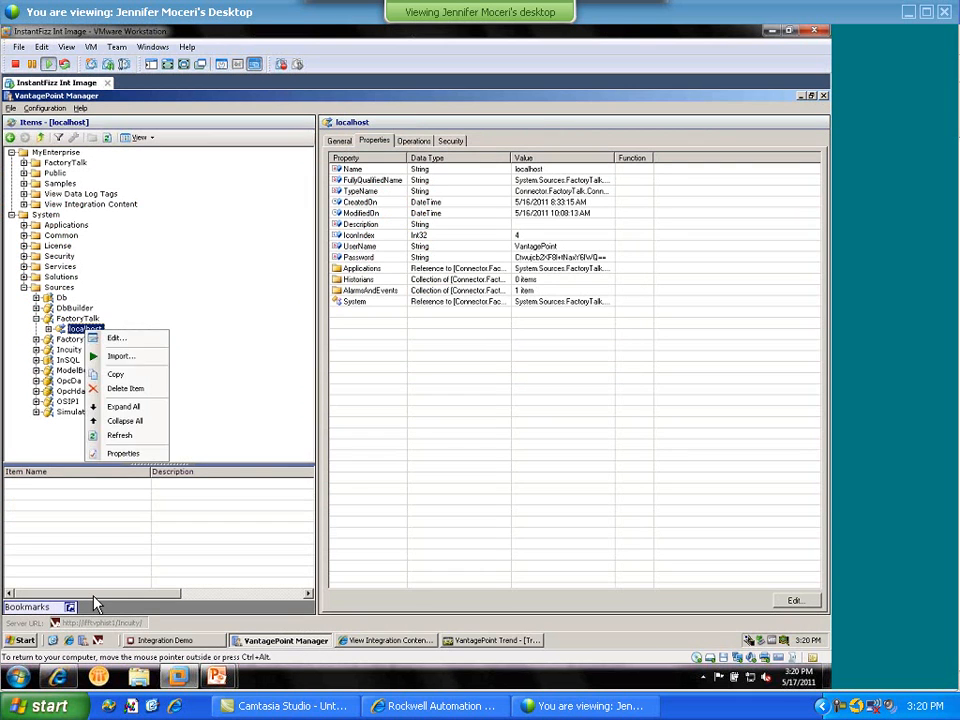
pyautogui.click(143, 357)
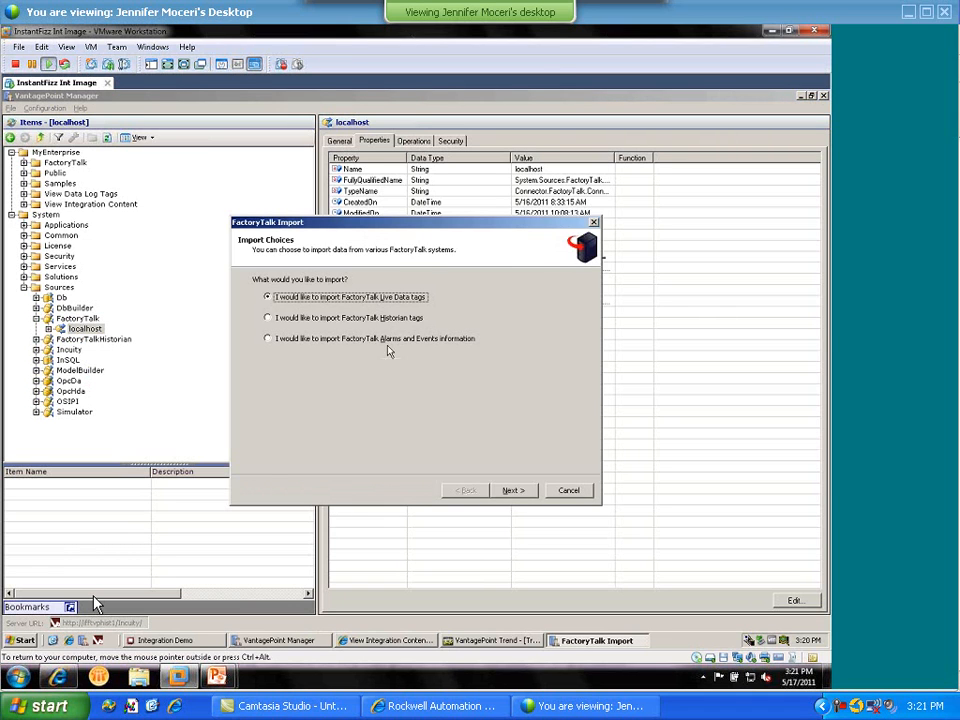
pyautogui.click(375, 339)
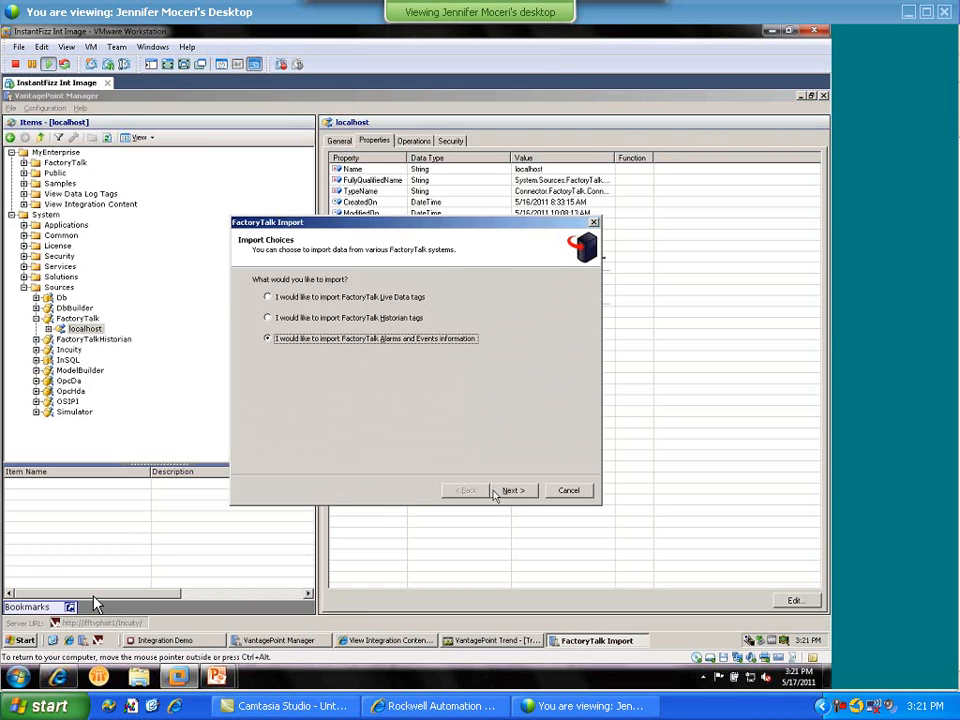
pyautogui.click(507, 491)
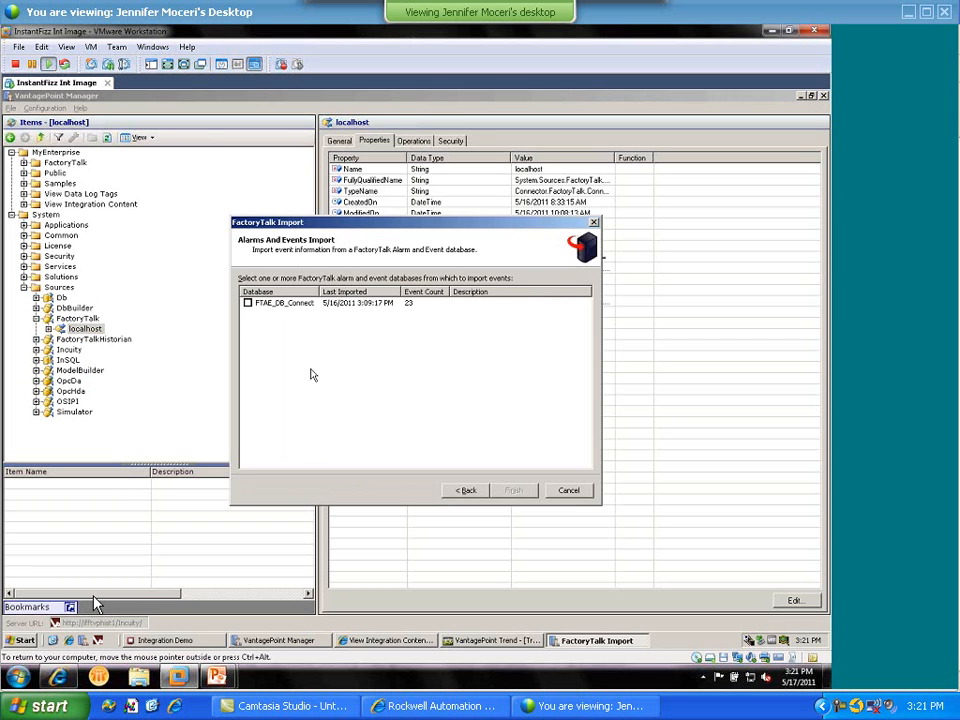
pyautogui.click(248, 302)
pyautogui.click(566, 490)
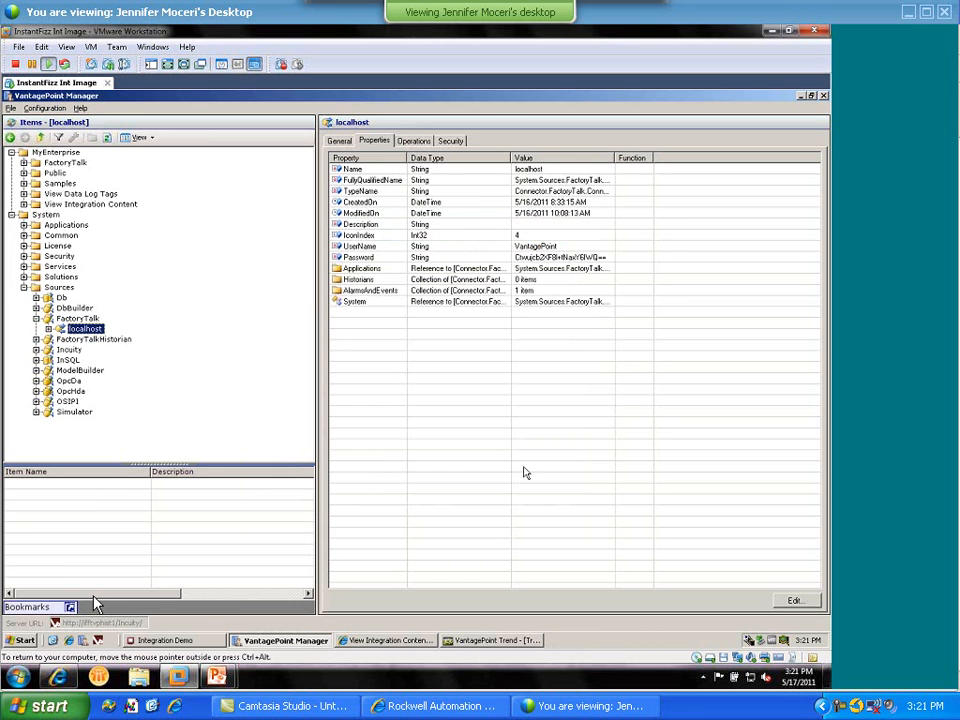
# Step: List the reports under localhost > AlarmsAndEvents > FTAE_DB_Connect > AlarmReports > Reports
pyautogui.click(49, 330)
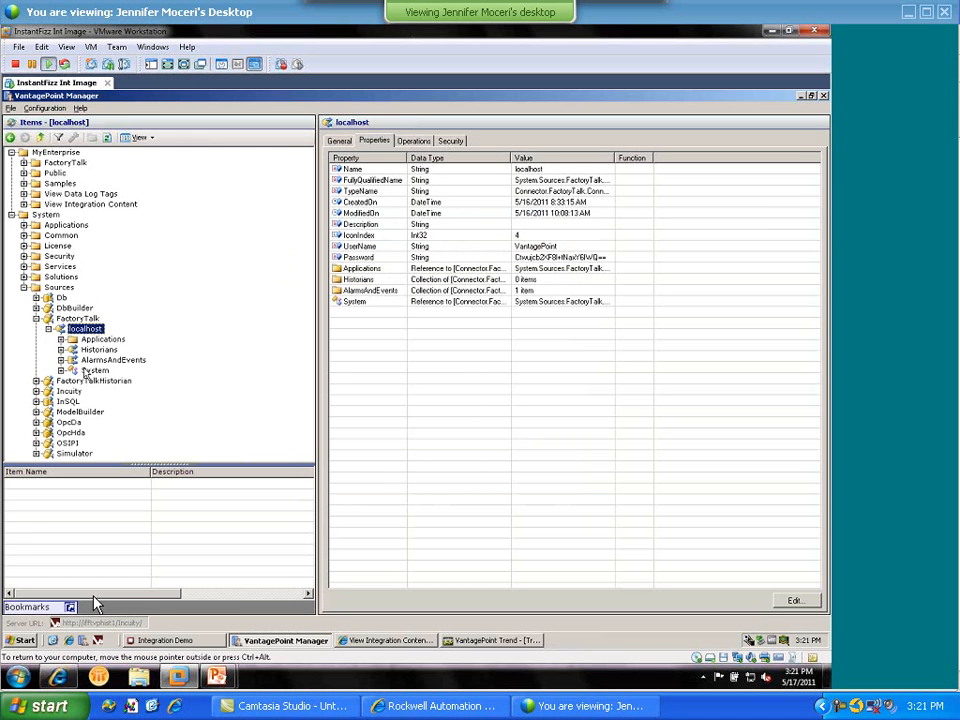
pyautogui.click(61, 360)
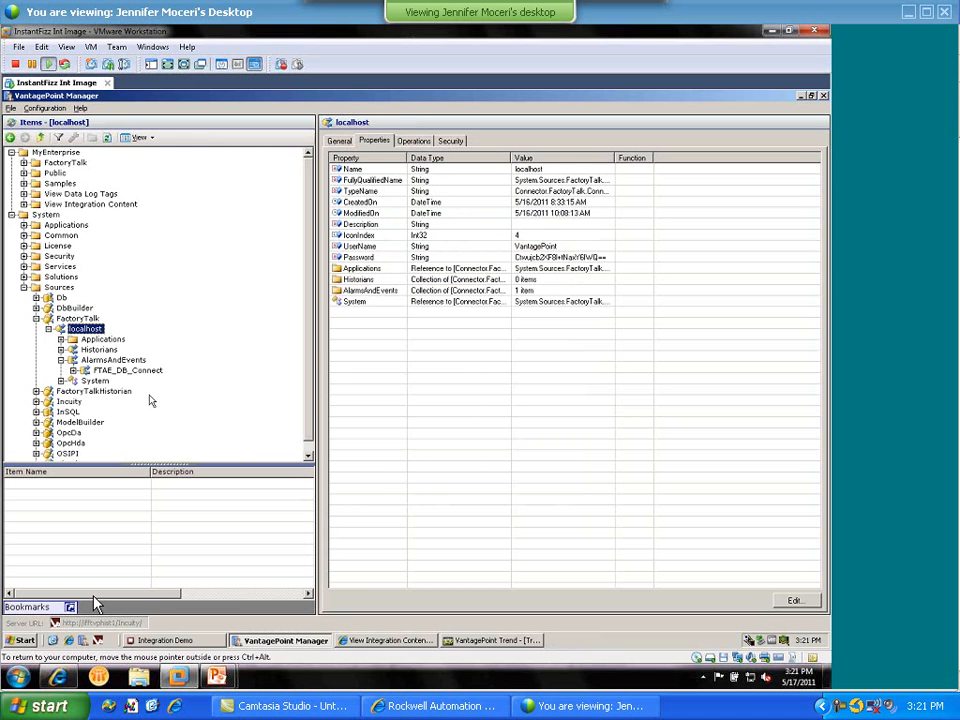
pyautogui.click(73, 370)
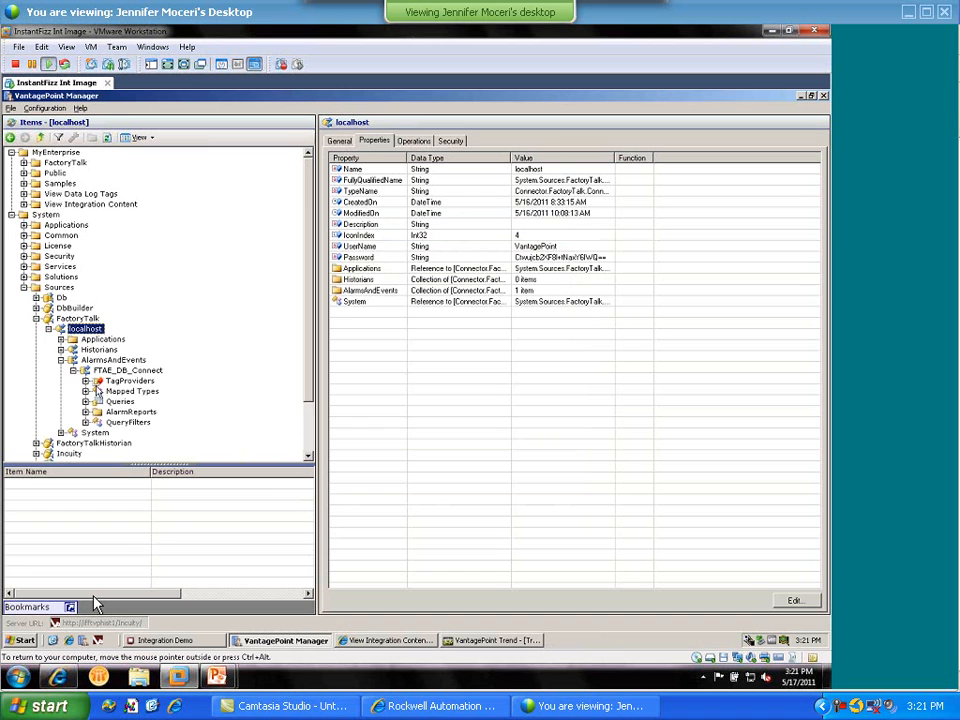
pyautogui.doubleClick(118, 412)
pyautogui.click(124, 422)
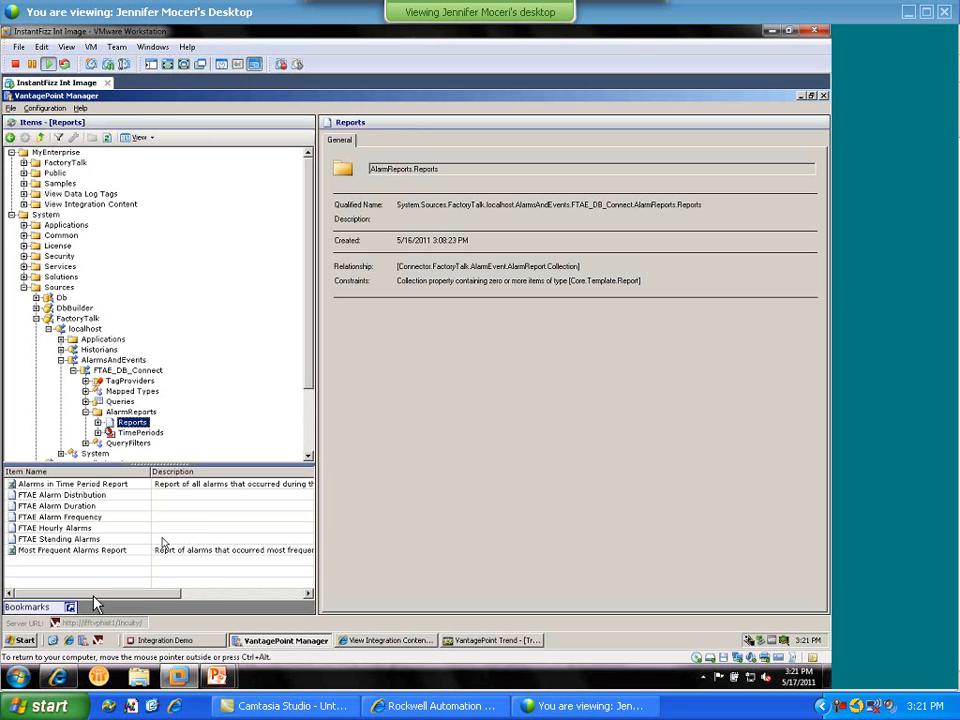
# Step: Open the FTAE Alarm Frequency report in the View Integration Content portal page and set its time range to Last 10 Minutes
pyautogui.click(387, 641)
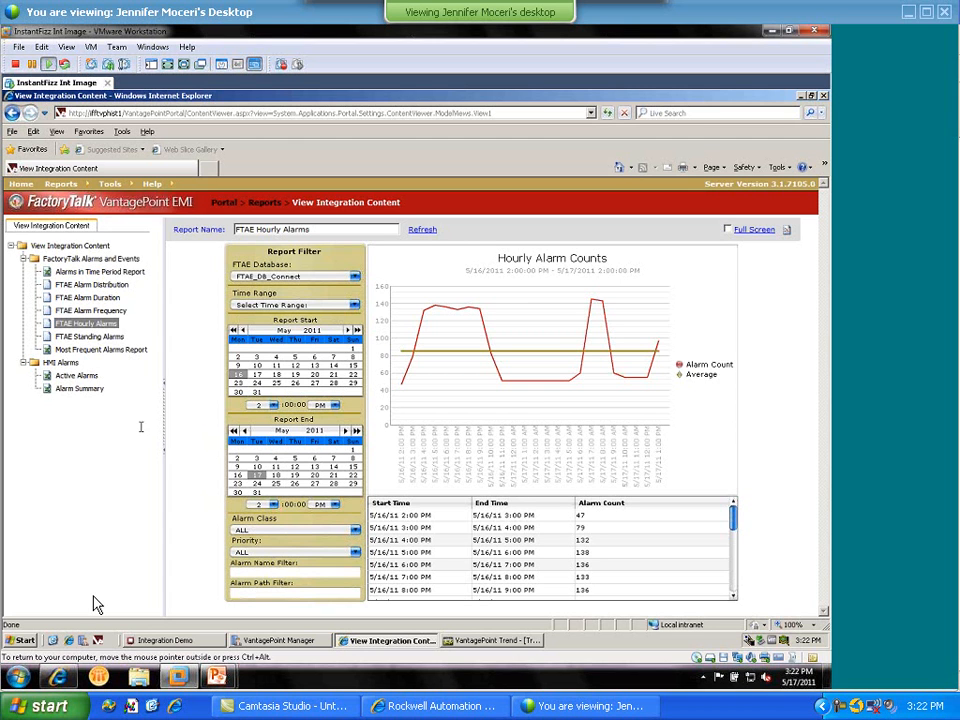
pyautogui.click(100, 312)
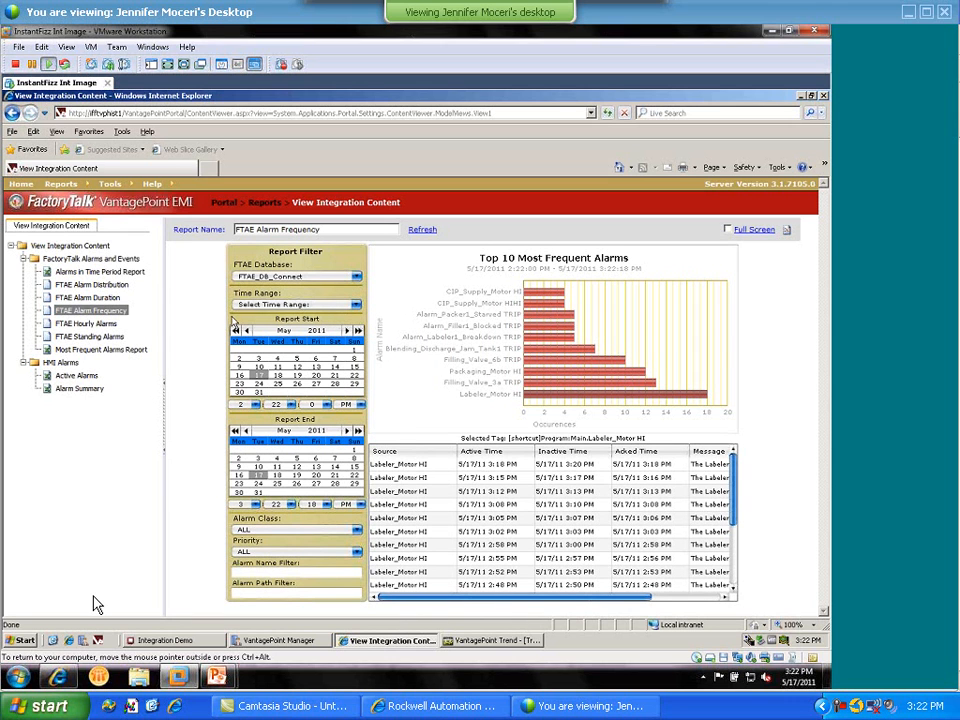
pyautogui.click(349, 305)
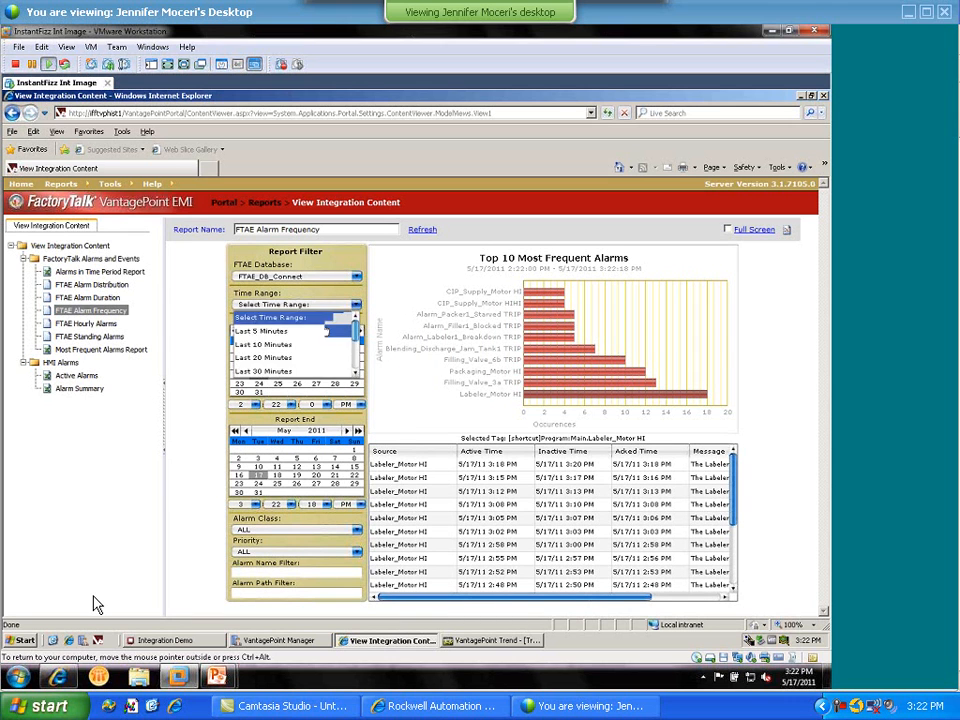
pyautogui.click(278, 344)
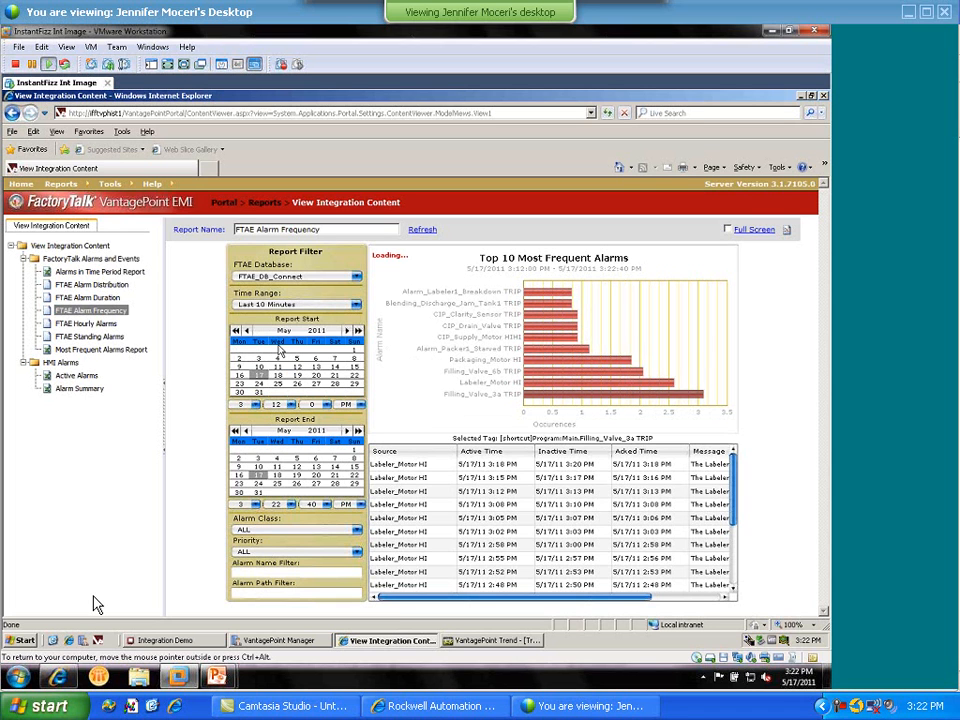
pyautogui.moveTo(557, 319)
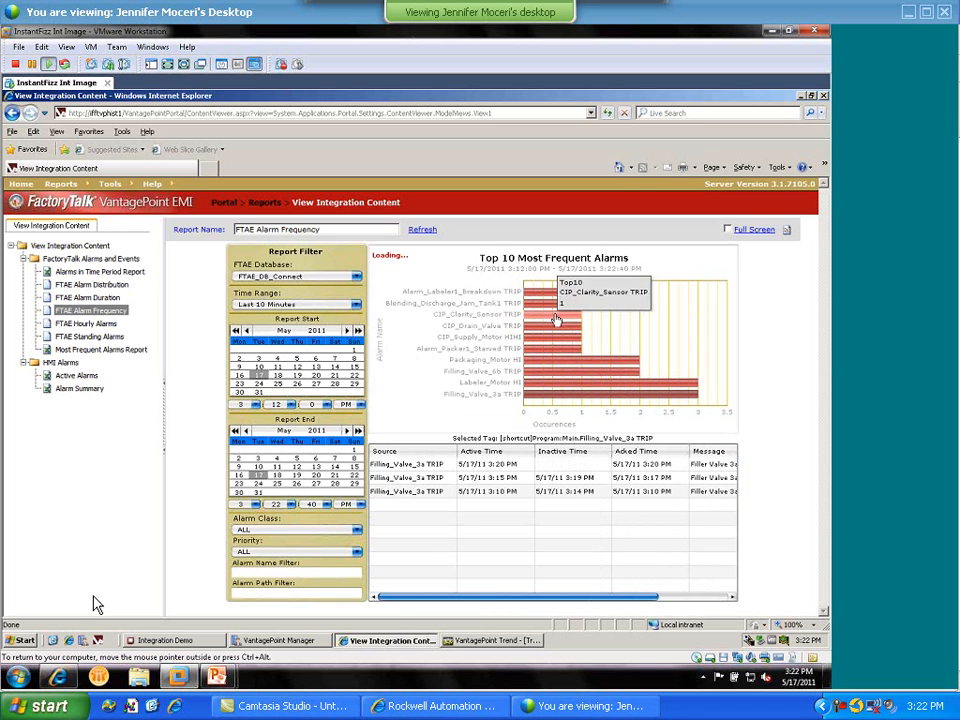
# Step: Try the High priority filter on the report, and filter by alarm name "Fill" with priority set back to ALL
pyautogui.click(356, 553)
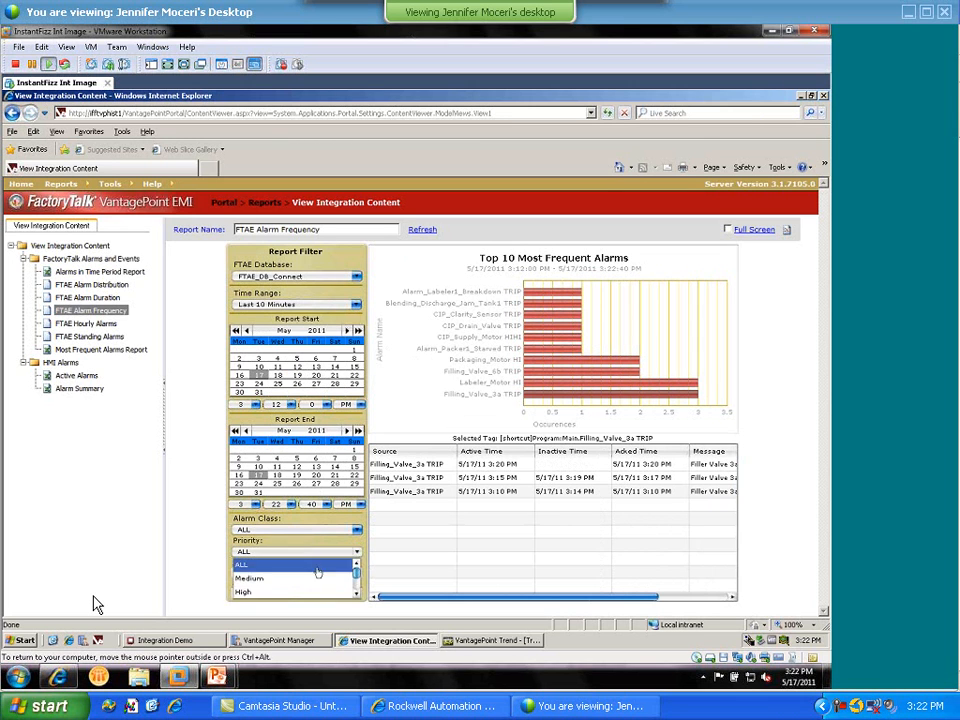
pyautogui.click(258, 592)
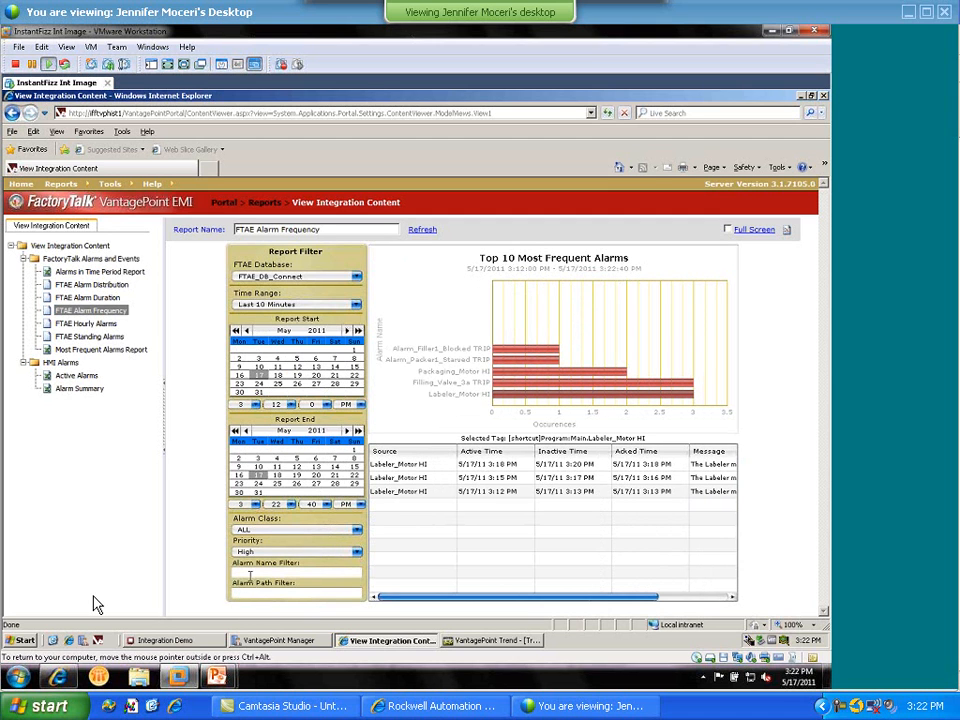
pyautogui.write('Fill')
pyautogui.press('Return')
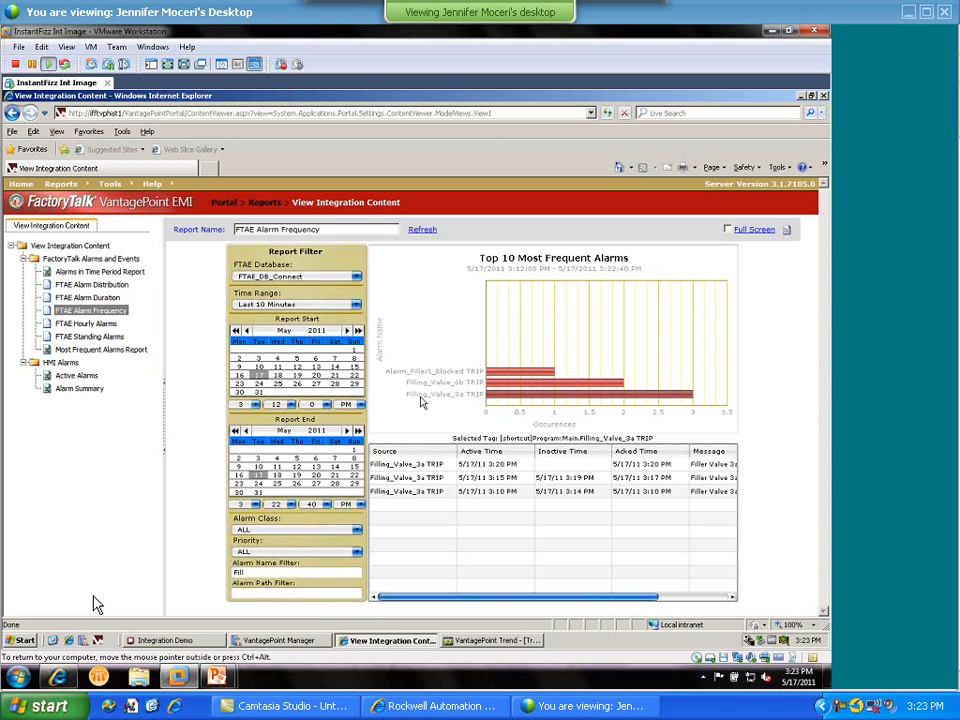
# Step: Show the alarm occurrences behind the Filling_Valve_6b TRIP and Alarm_Filler1_Blocked TRIP bars in the Top 10 Most Frequent Alarms chart
pyautogui.moveTo(506, 399)
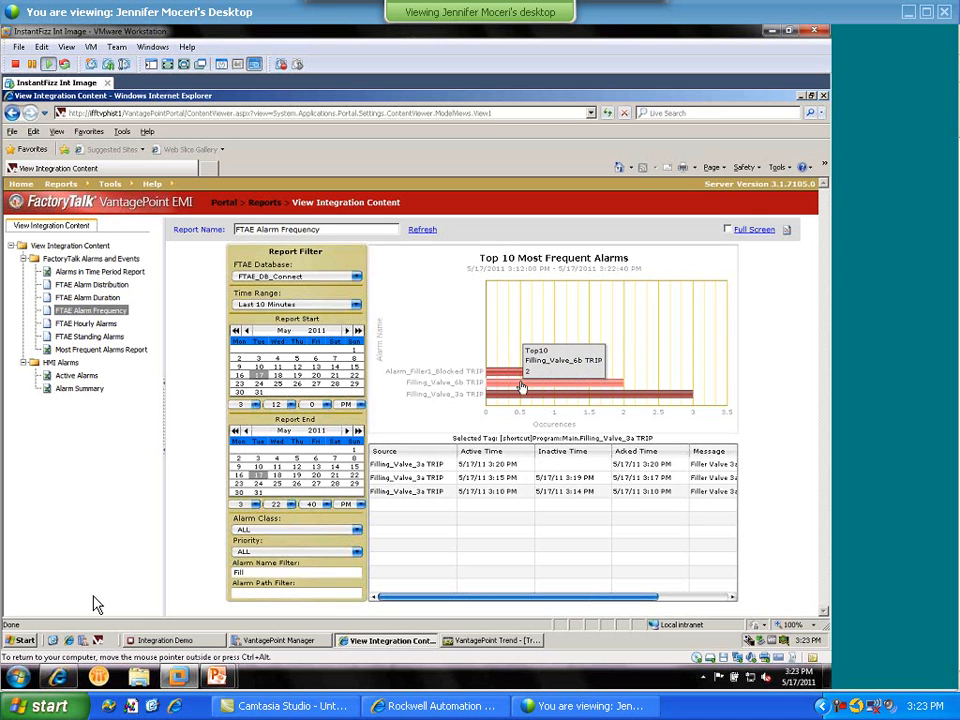
pyautogui.click(521, 387)
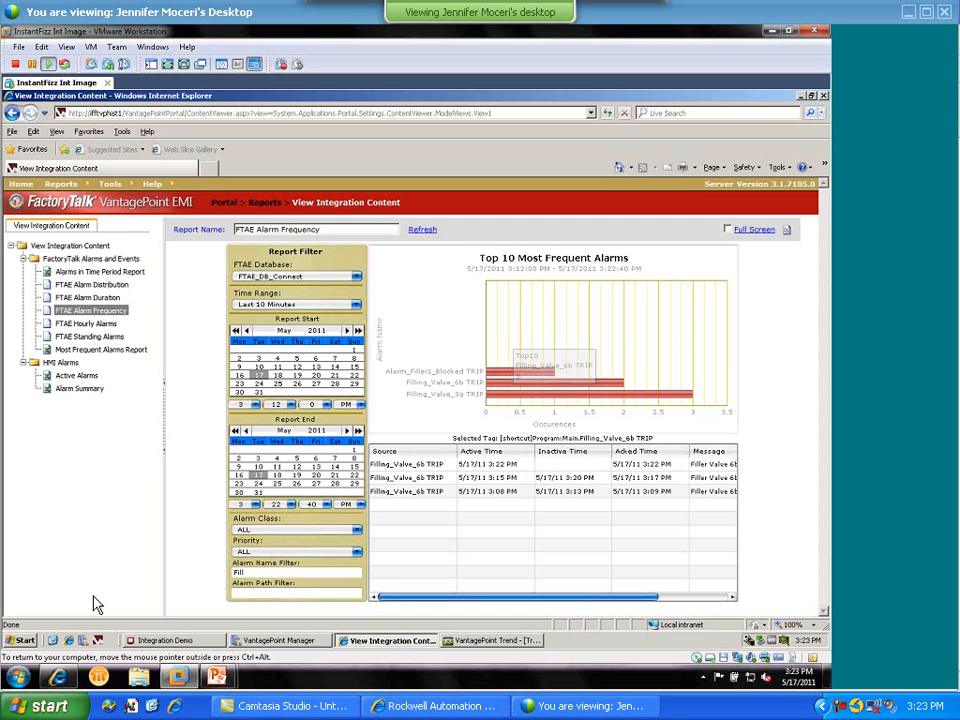
pyautogui.click(507, 374)
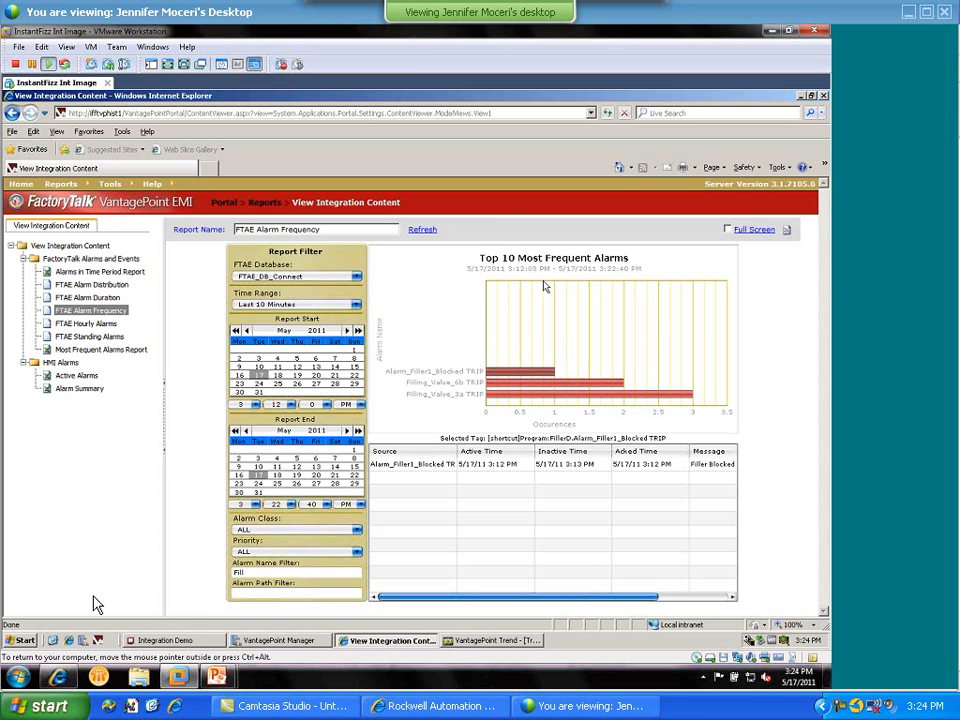
# Step: Leave the virtual machine for the presentation and advance past the FactoryTalk View SE Alarms slide
pyautogui.click(774, 32)
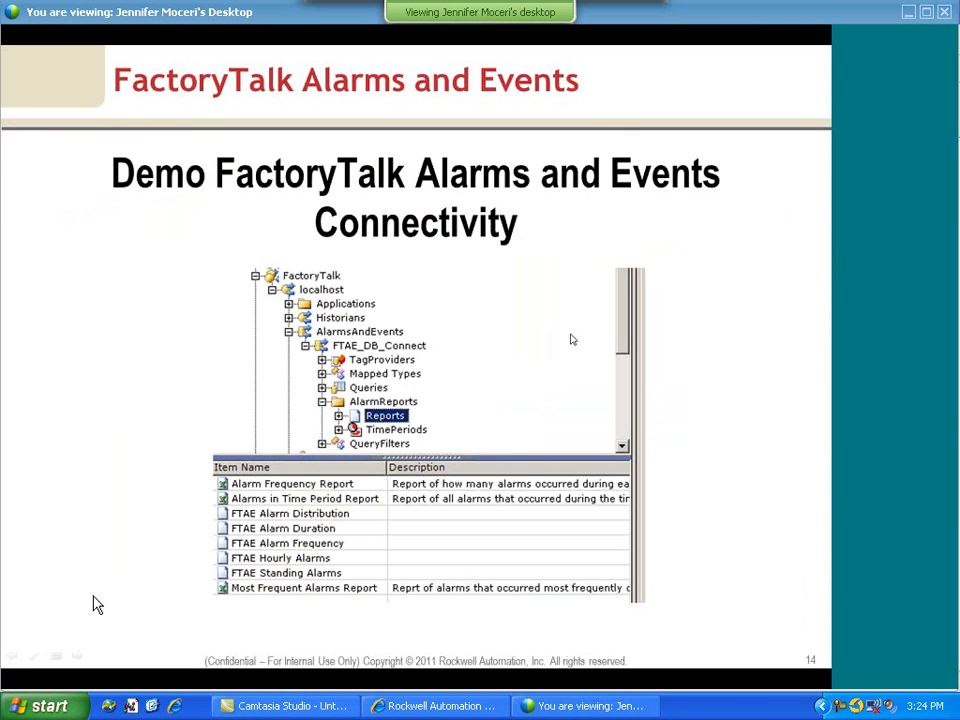
pyautogui.click(571, 337)
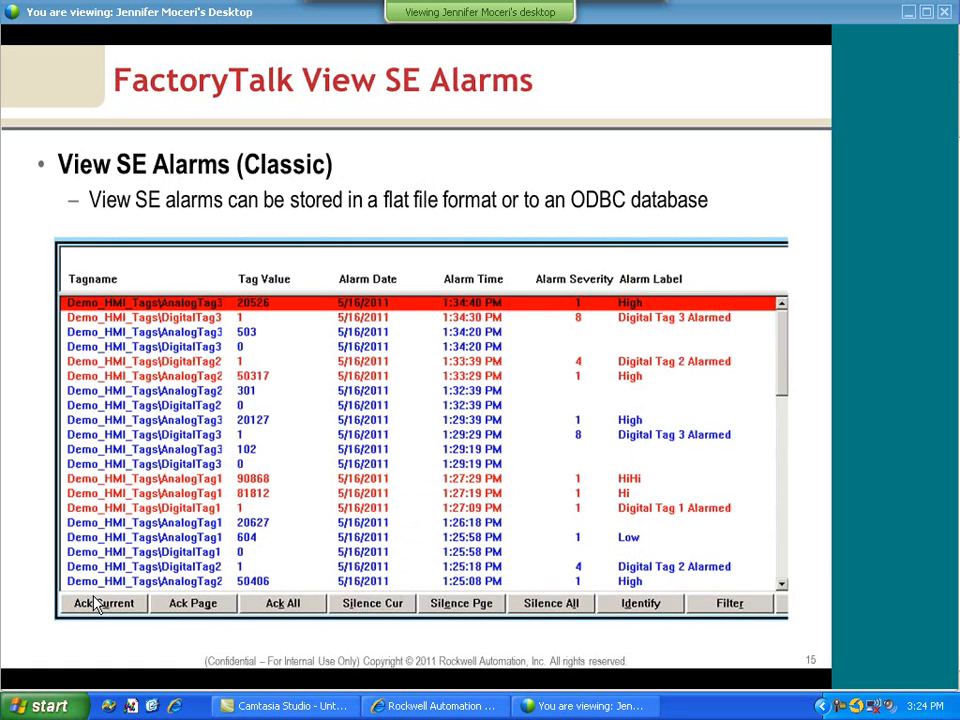
pyautogui.press('Right')
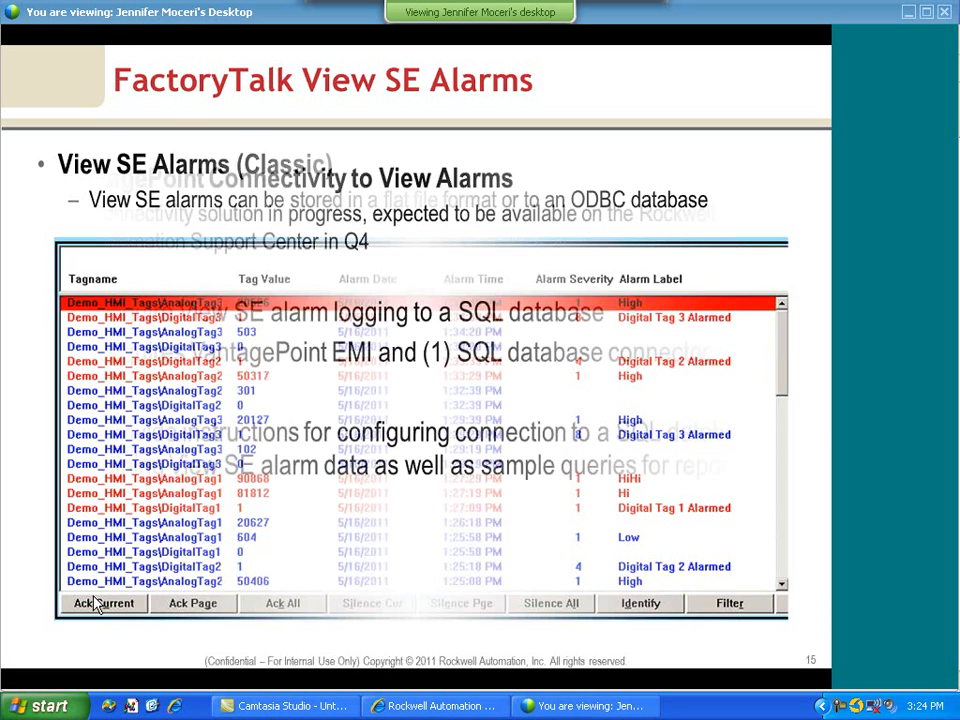